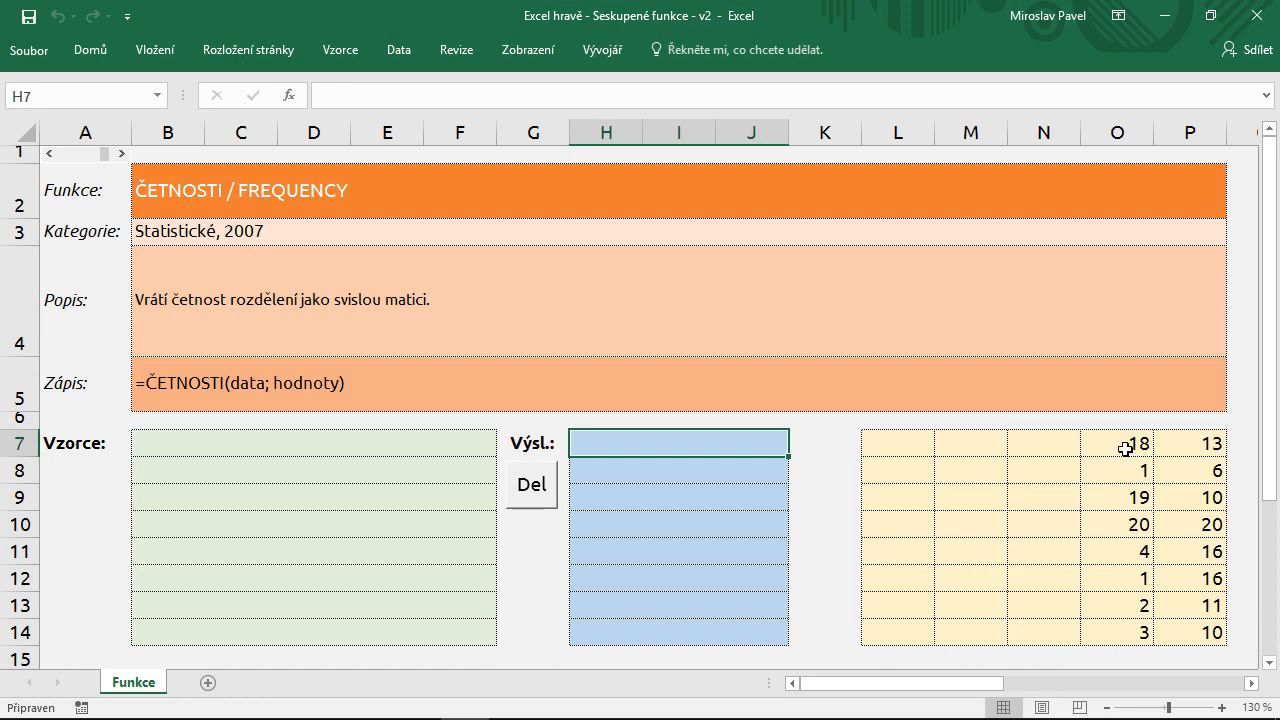
Step: Enter the first two interval limits, 5 in L7 and 12 in L8, for the data in O7:P14
drag(1120, 443, 1189, 628)
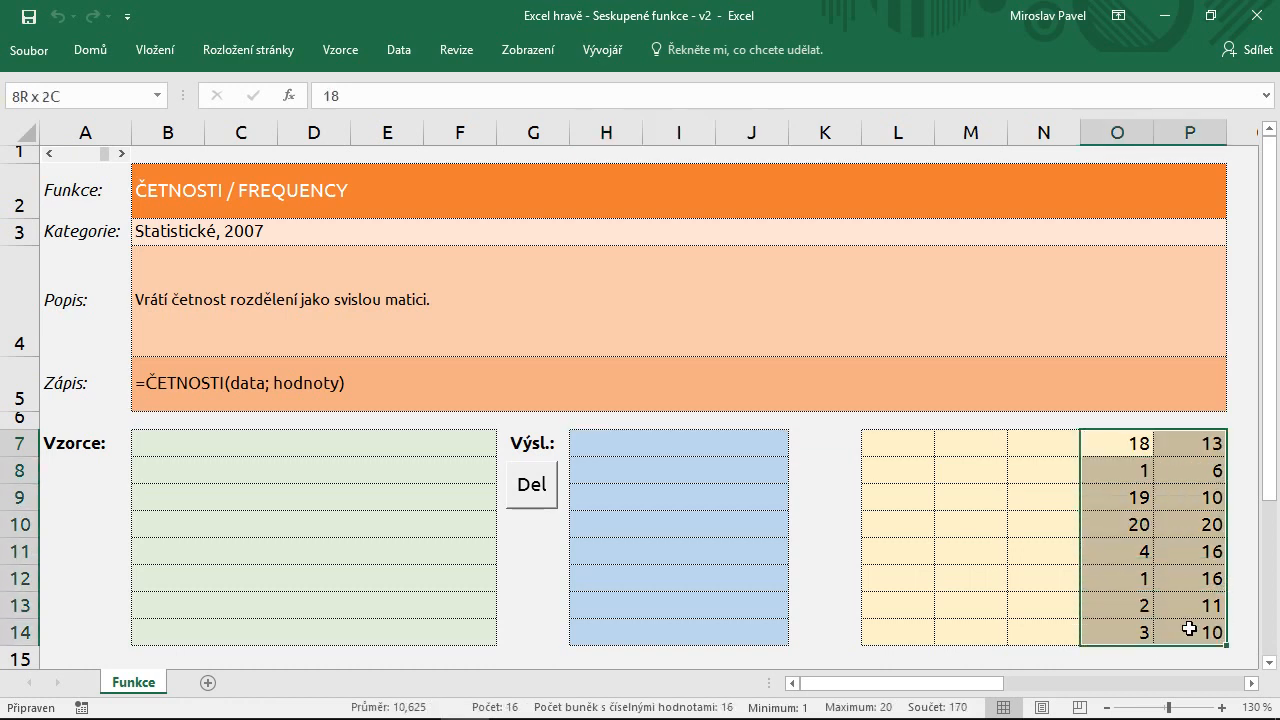
click(1121, 572)
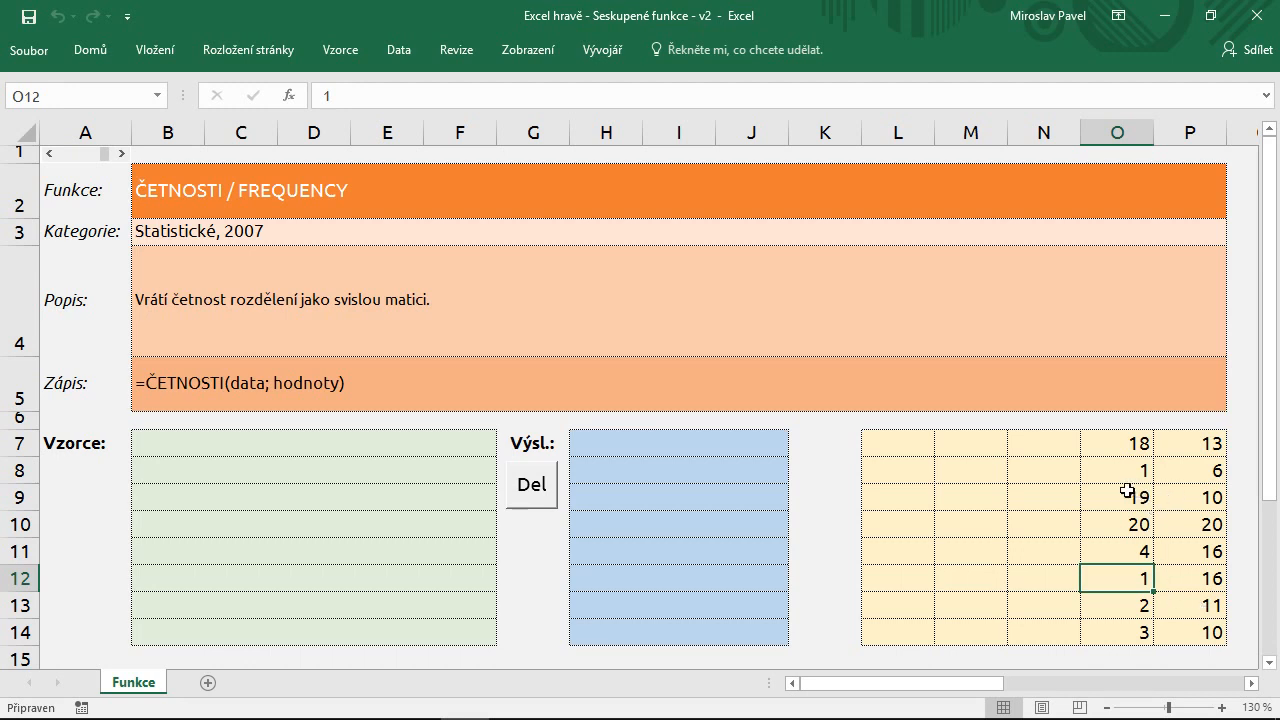
click(904, 446)
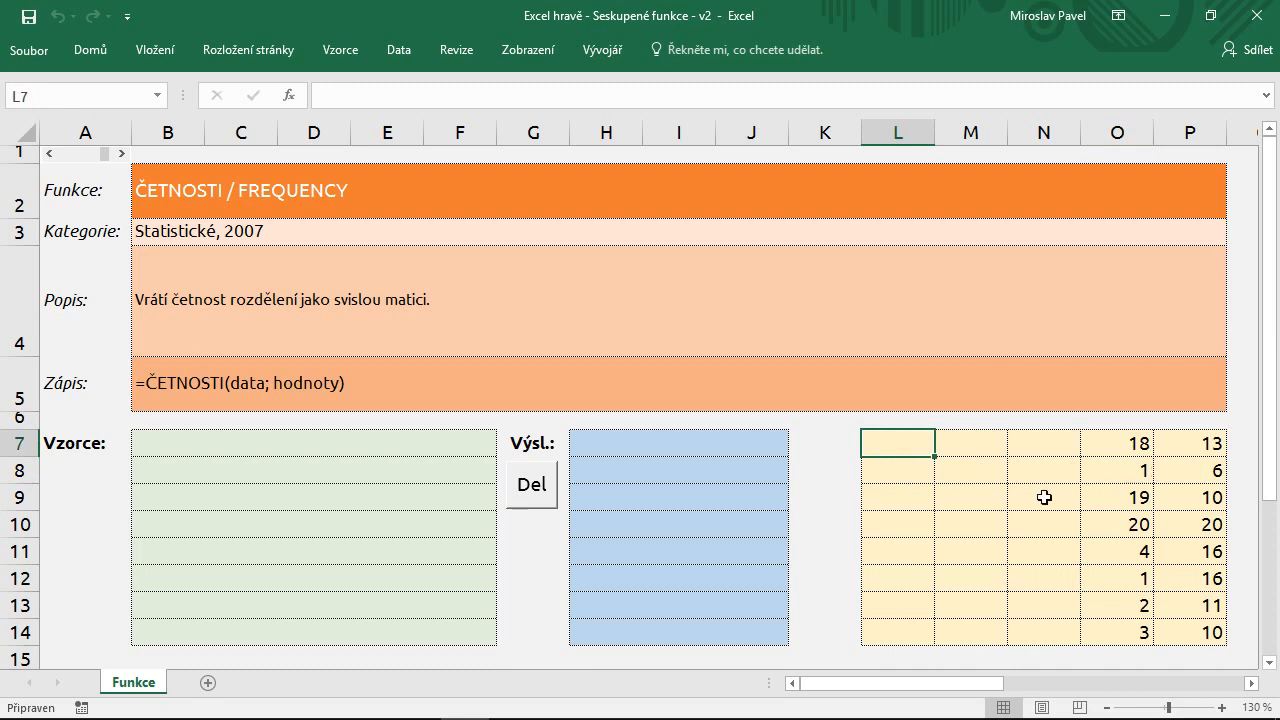
text(5)
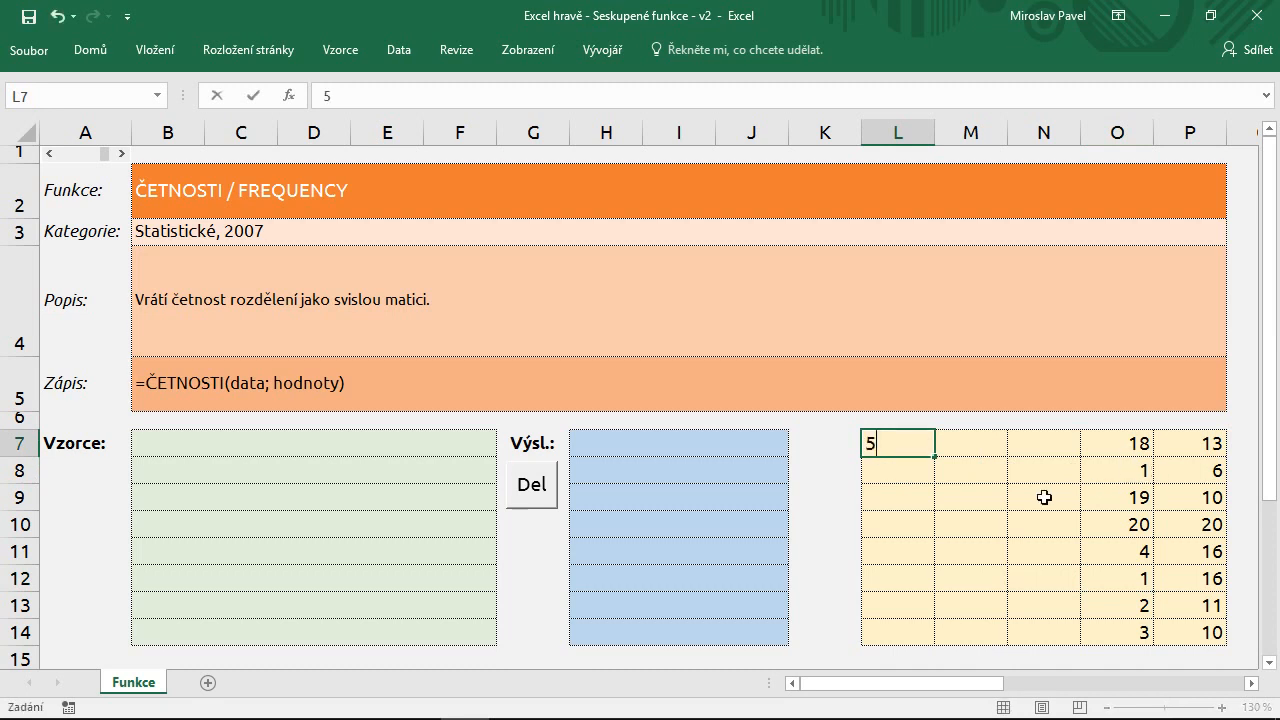
key(Return)
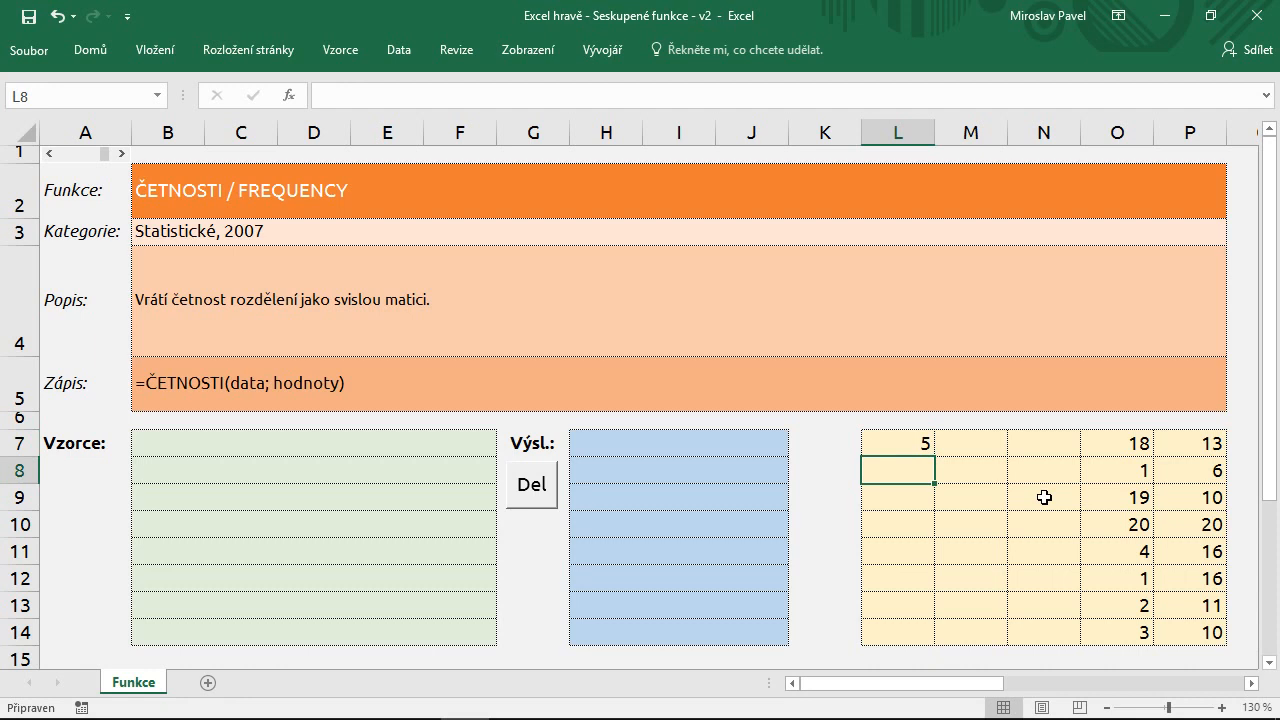
text(12)
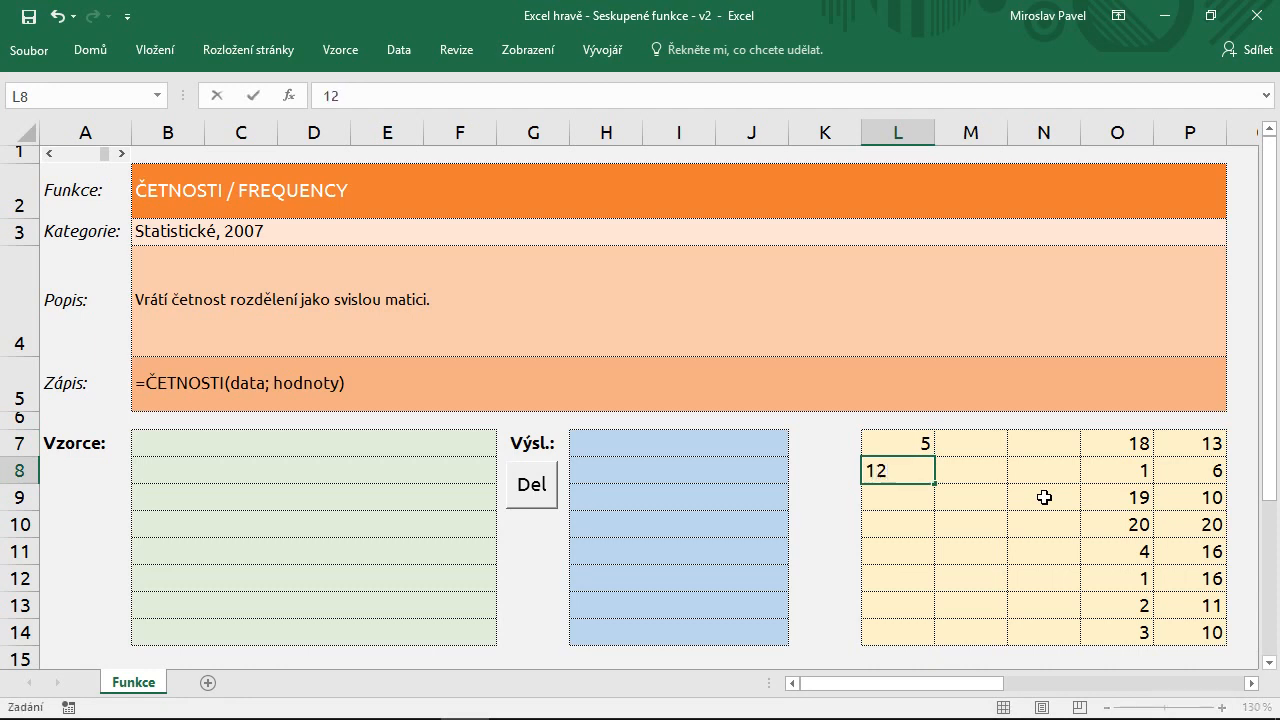
key(Return)
Step: Add the remaining interval limits below the first two, 17 in L9 and 22 in L10
click(902, 445)
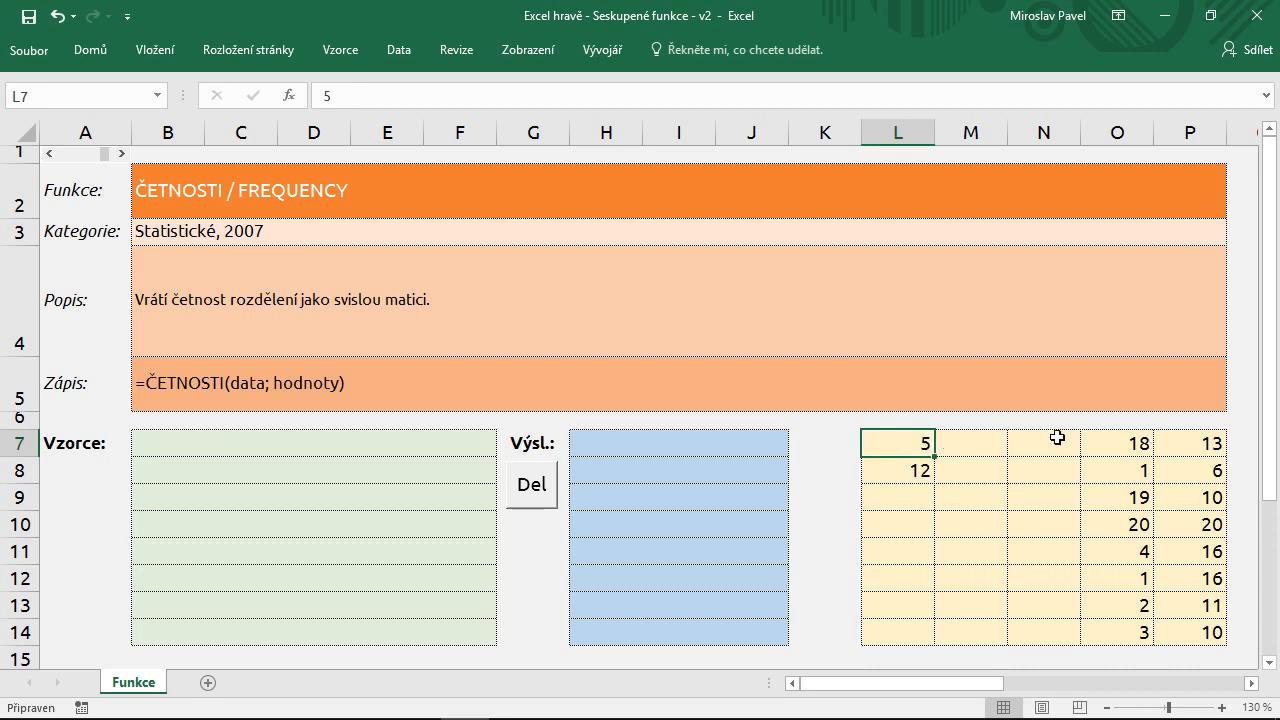
click(913, 470)
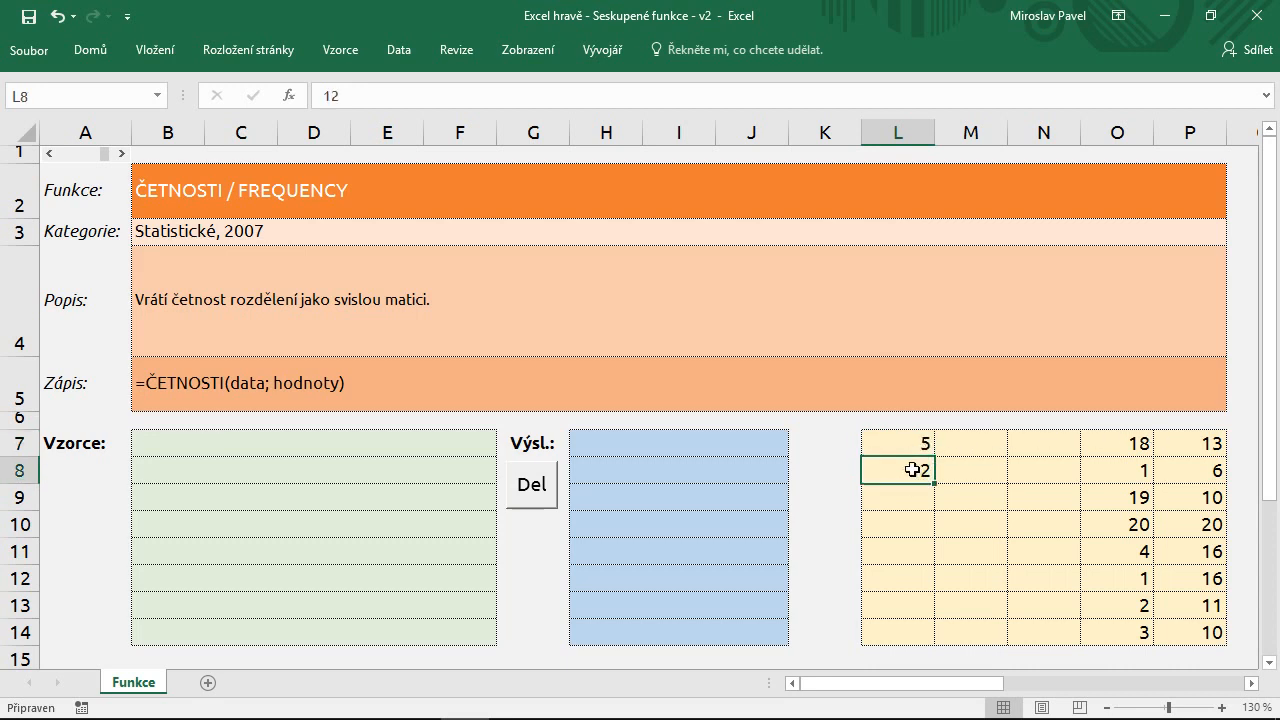
click(910, 497)
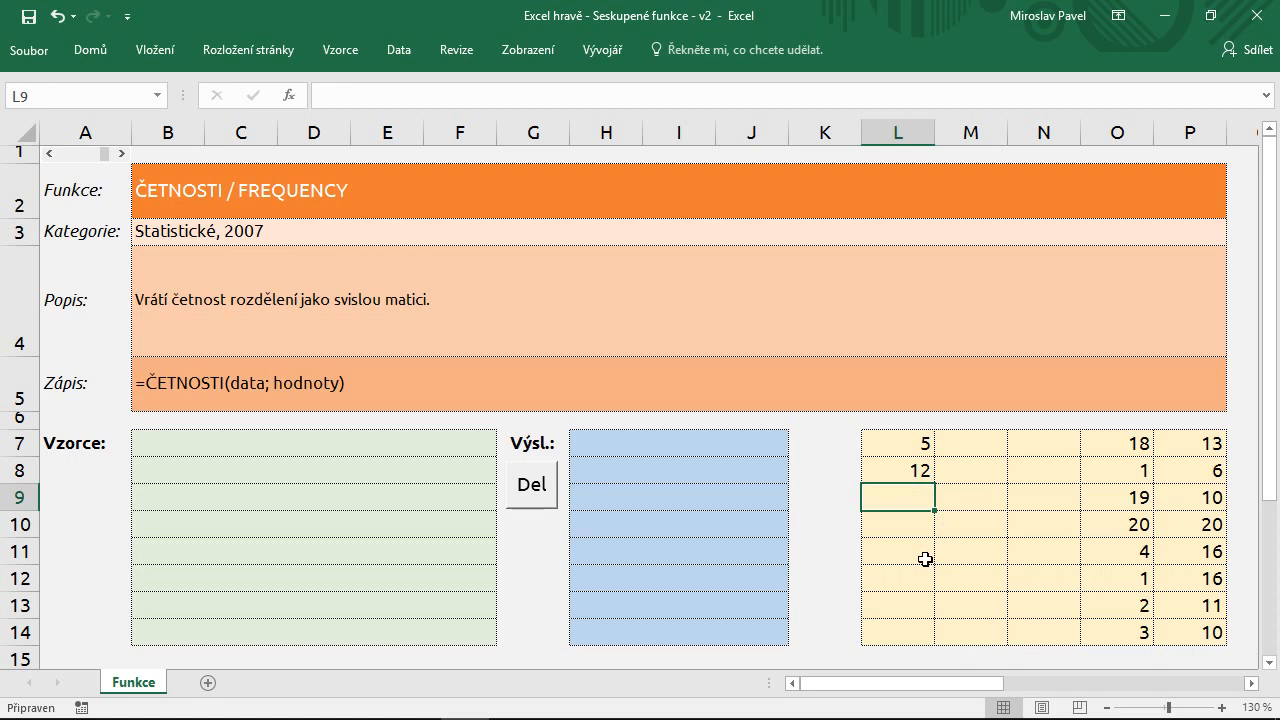
text(17)
key(Return)
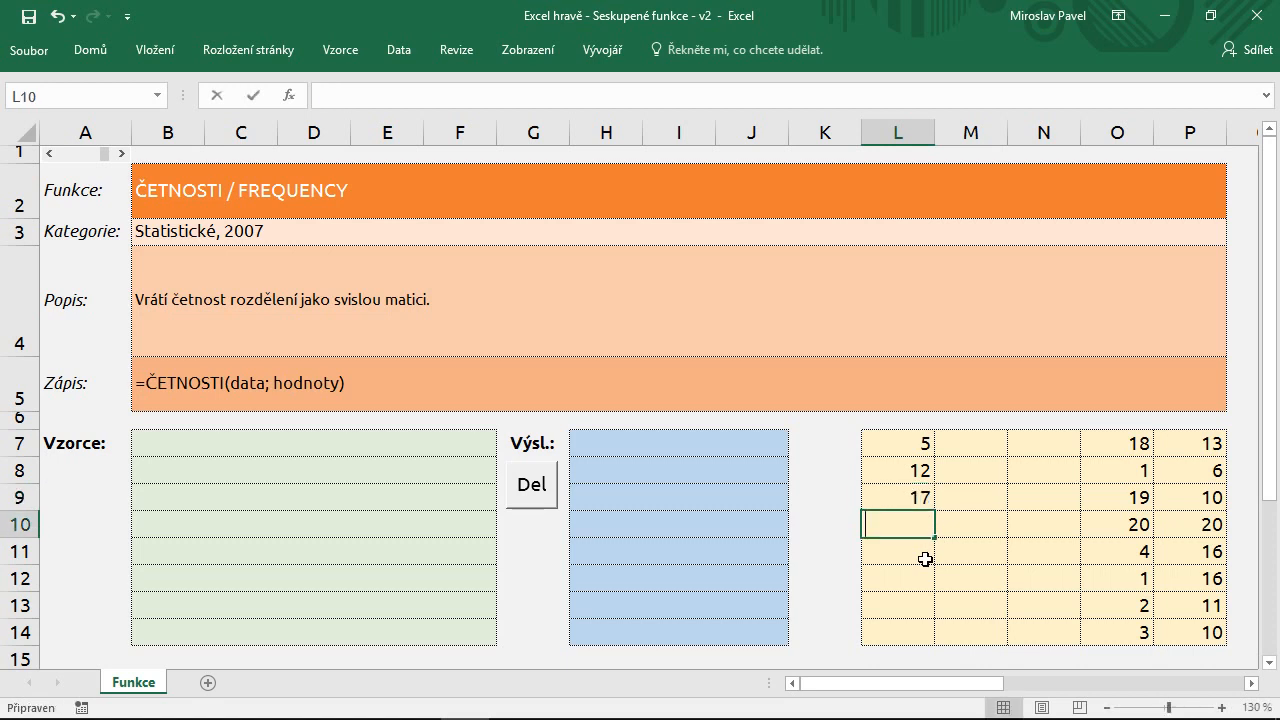
text(22)
key(Return)
key(Up)
key(Up)
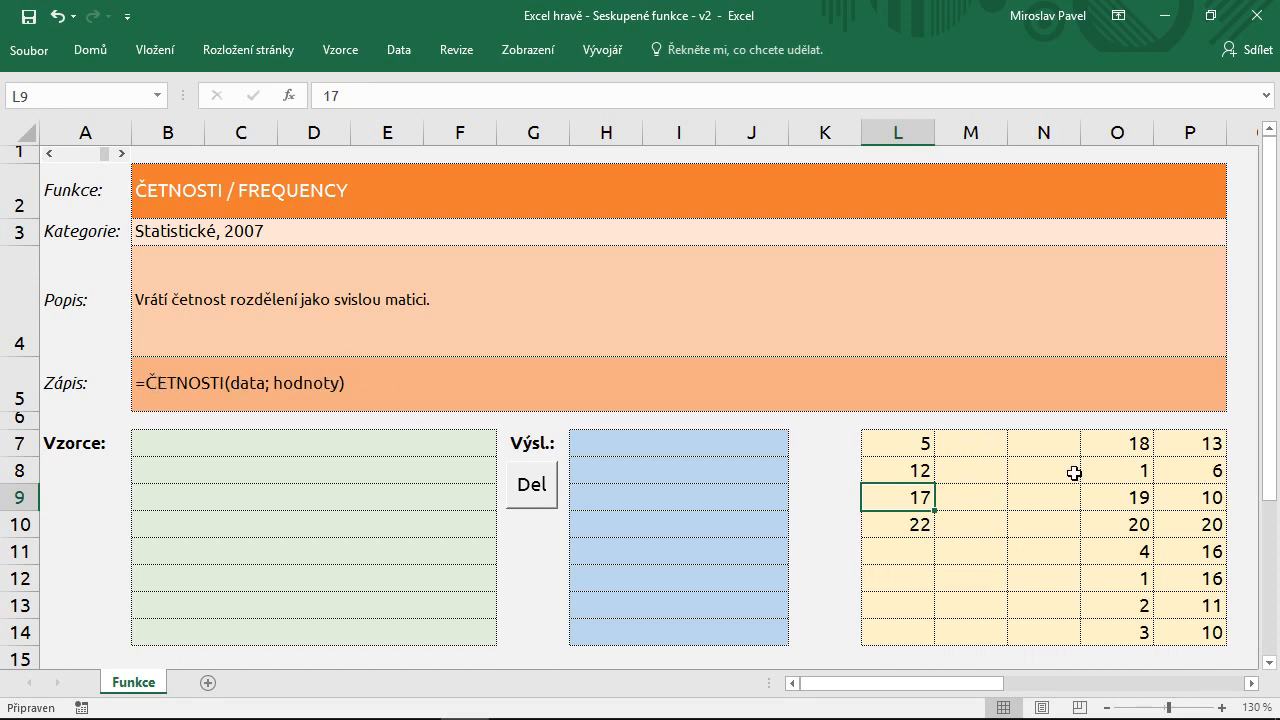
Step: Select M7:M10 beside the interval limits and begin a formula there with the ČETNOSTI function
click(977, 448)
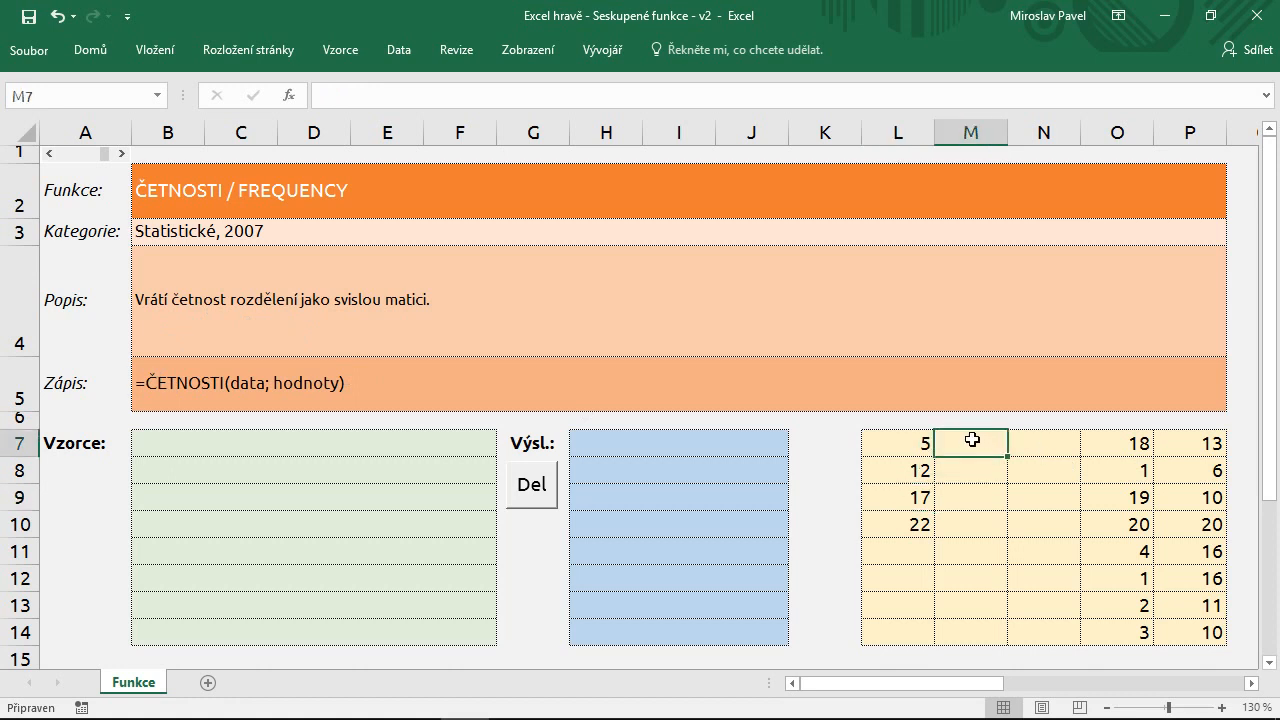
drag(977, 438, 968, 520)
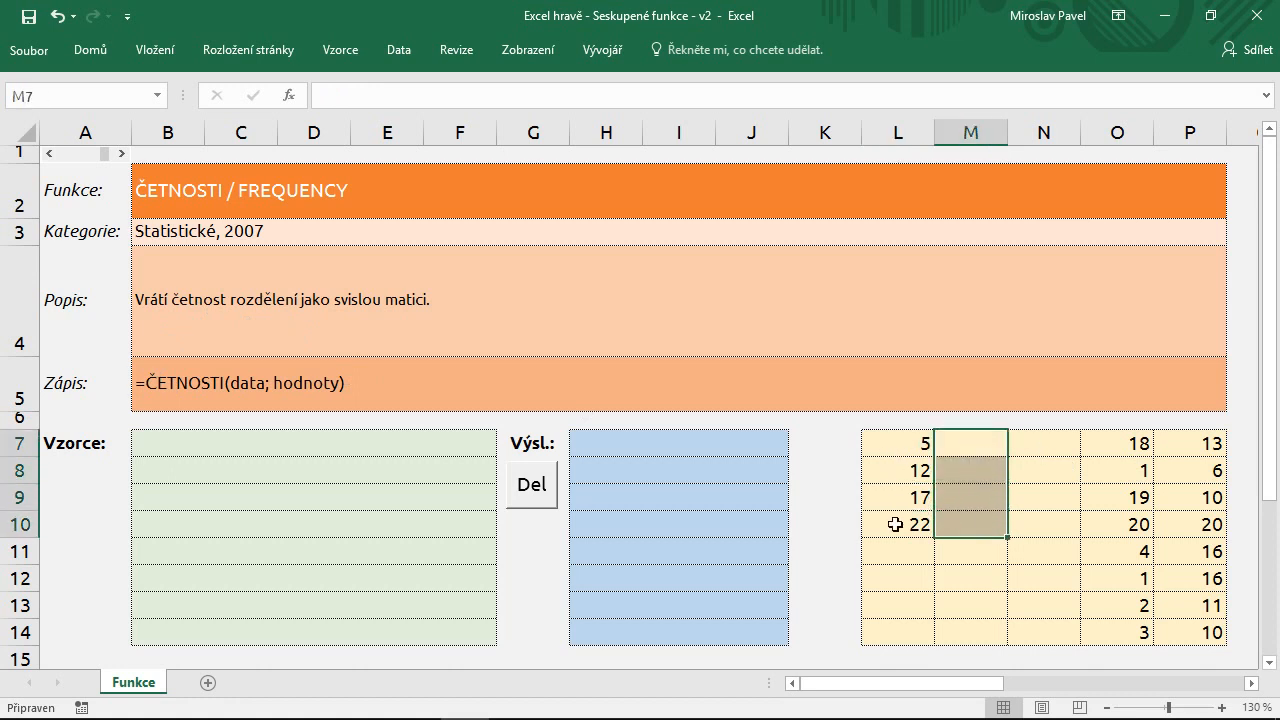
click(975, 444)
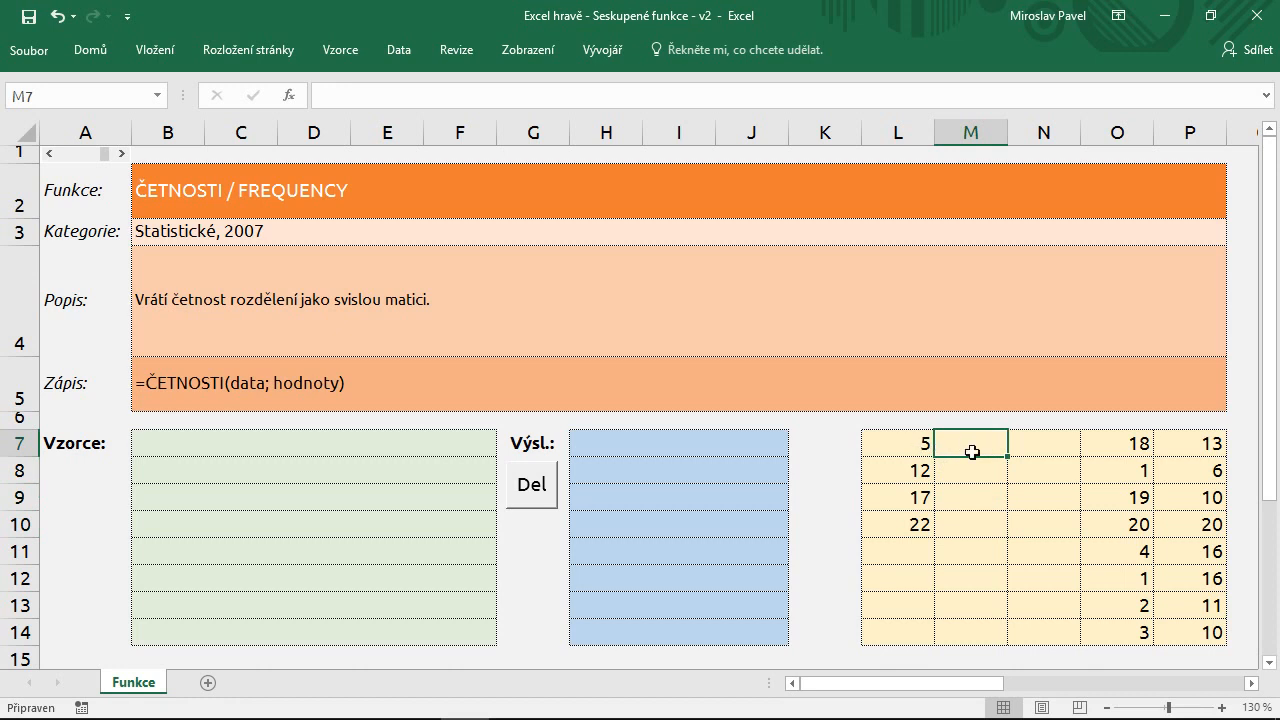
drag(971, 449, 972, 524)
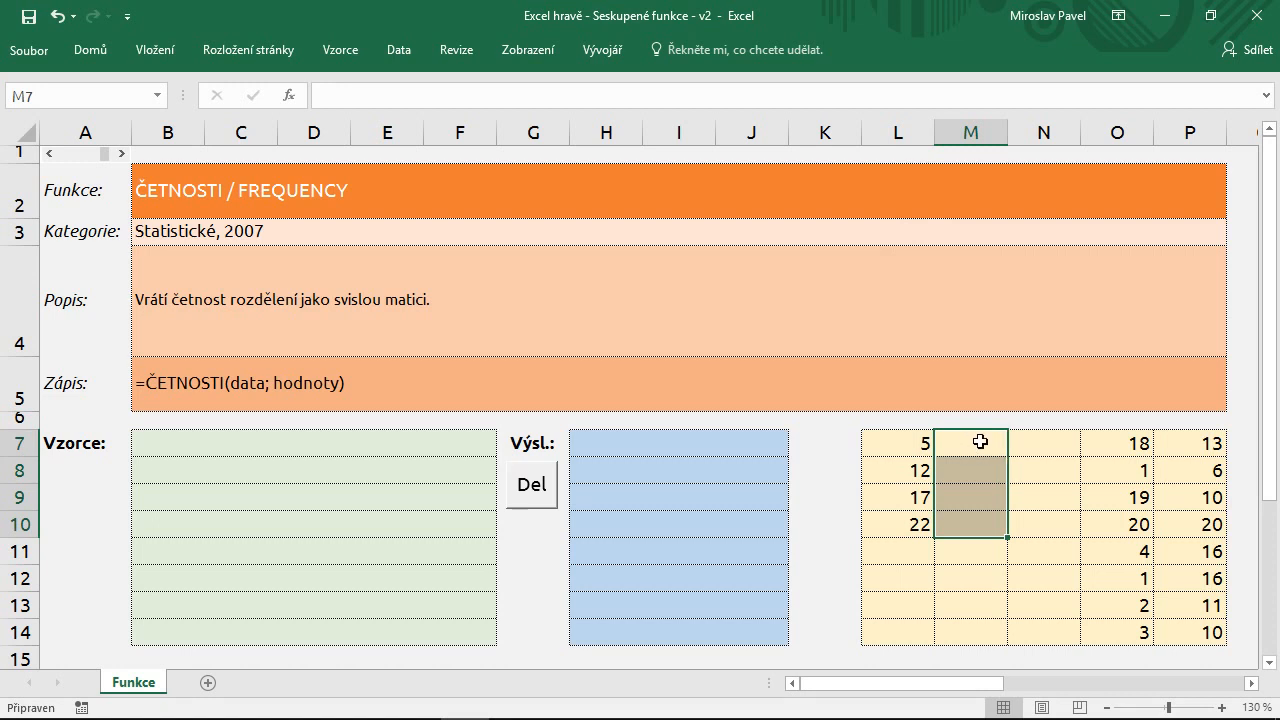
drag(986, 447, 981, 522)
text(=)
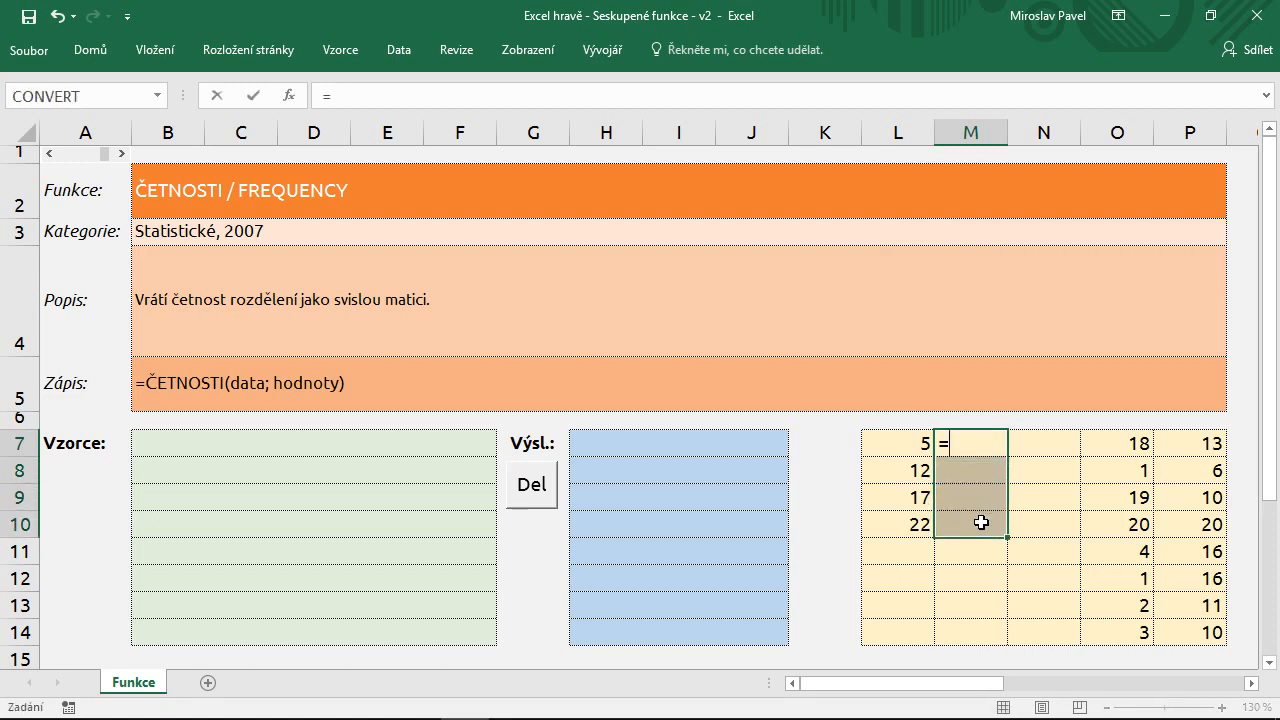
text(č)
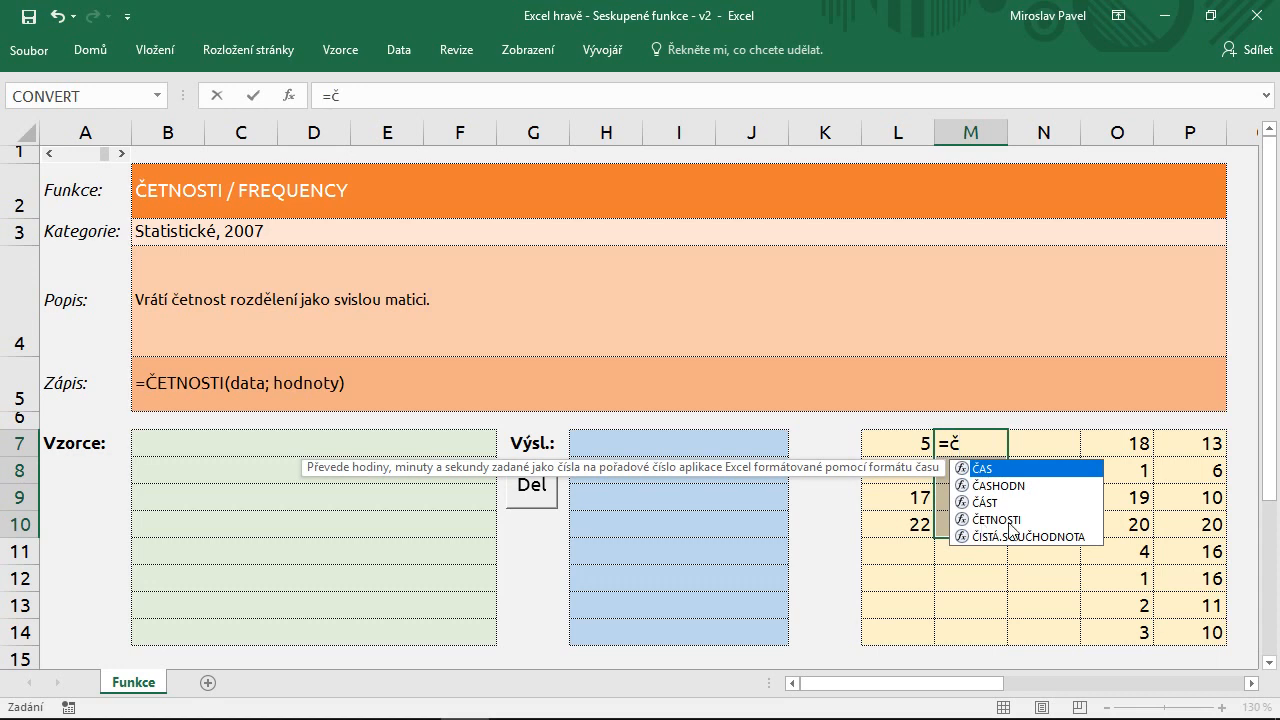
double_click(1008, 522)
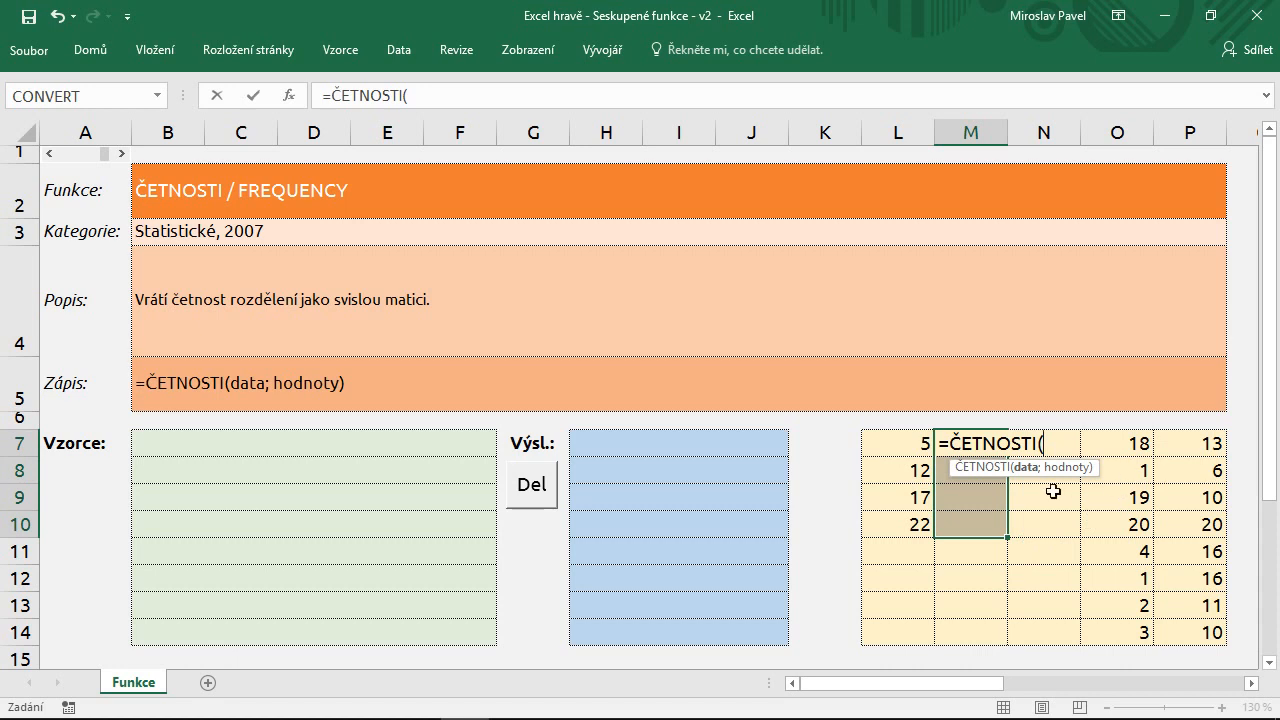
Step: Complete the function with data O7:P14 and limits L7:L10, and enter it as an array formula in M7:M10
drag(1123, 443, 1193, 632)
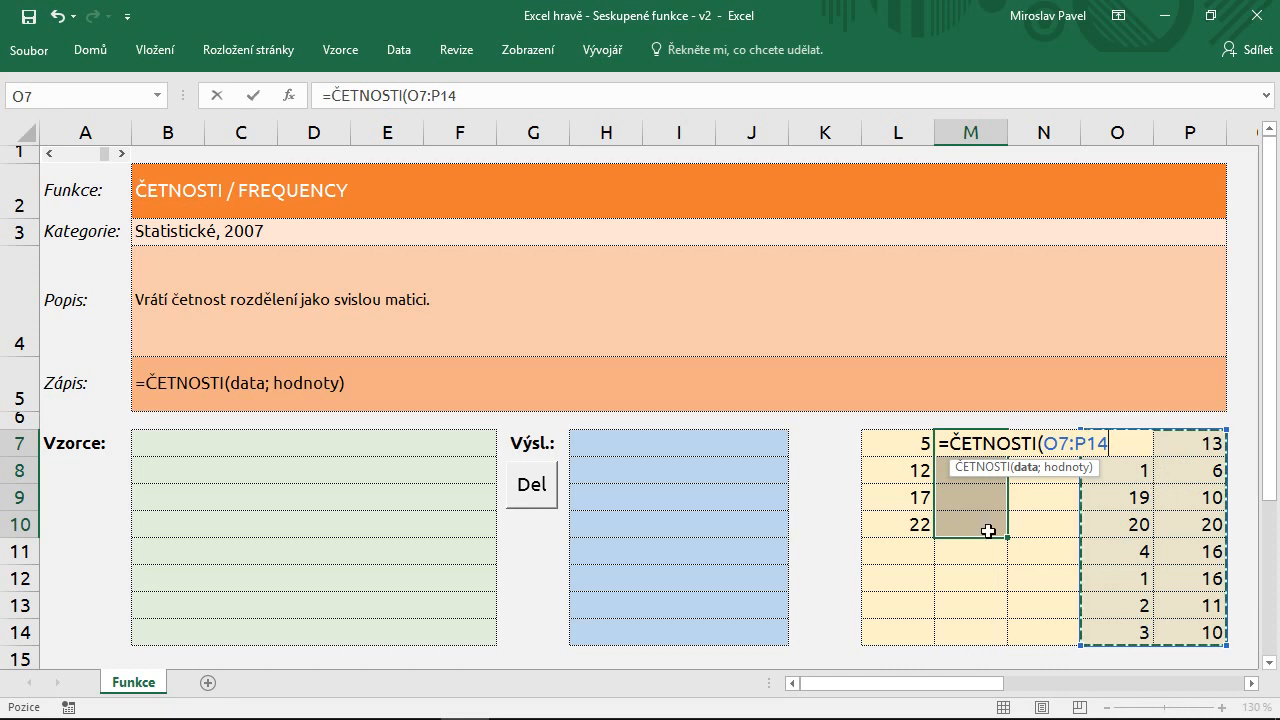
text(;)
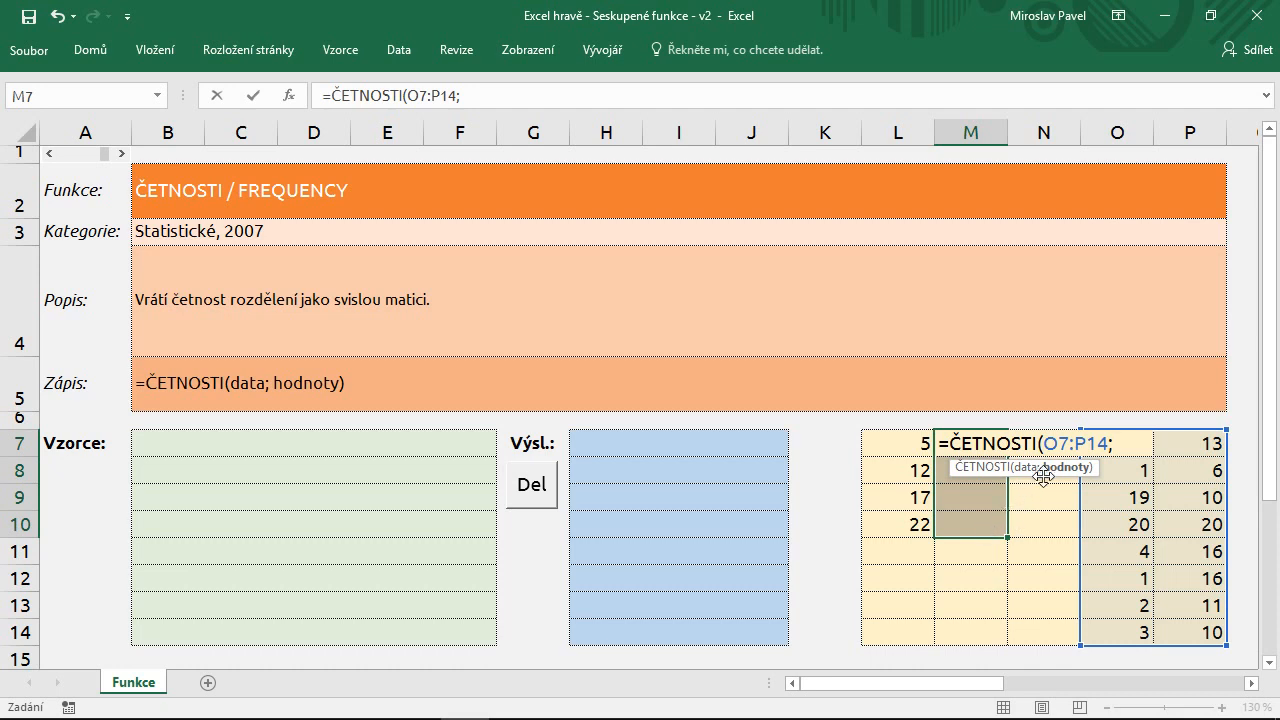
drag(893, 443, 895, 526)
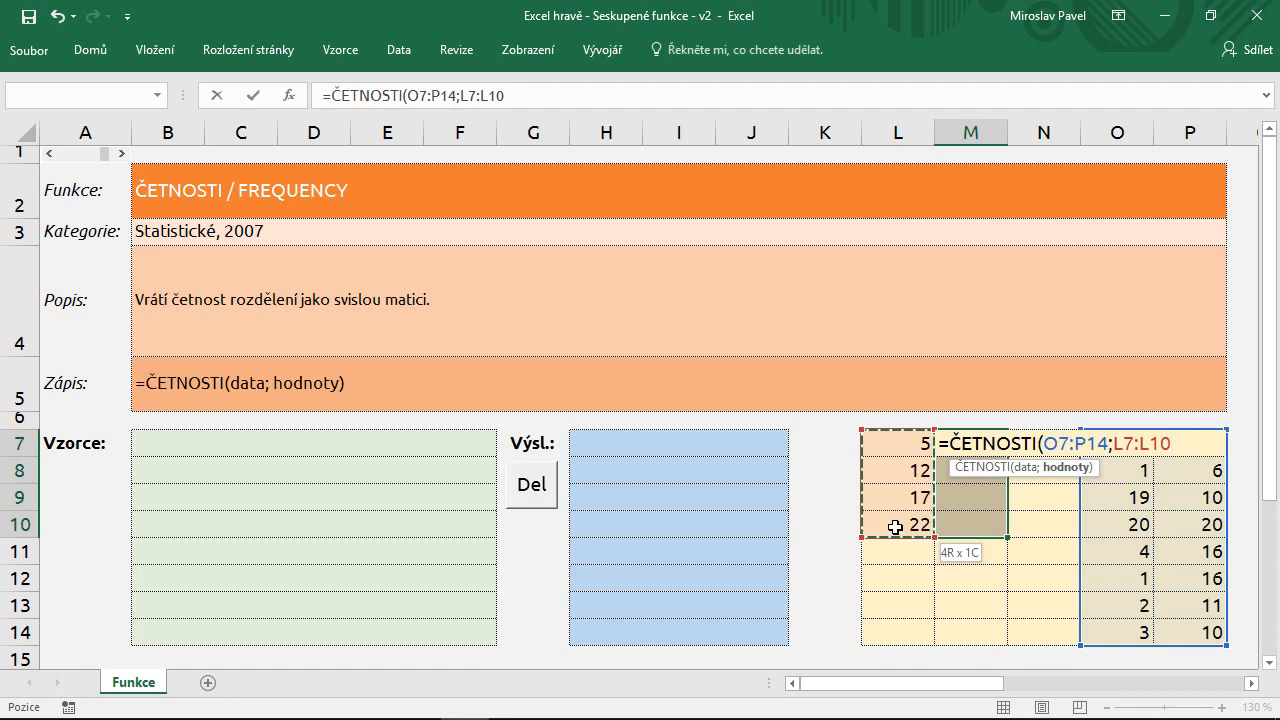
drag(895, 526, 895, 526)
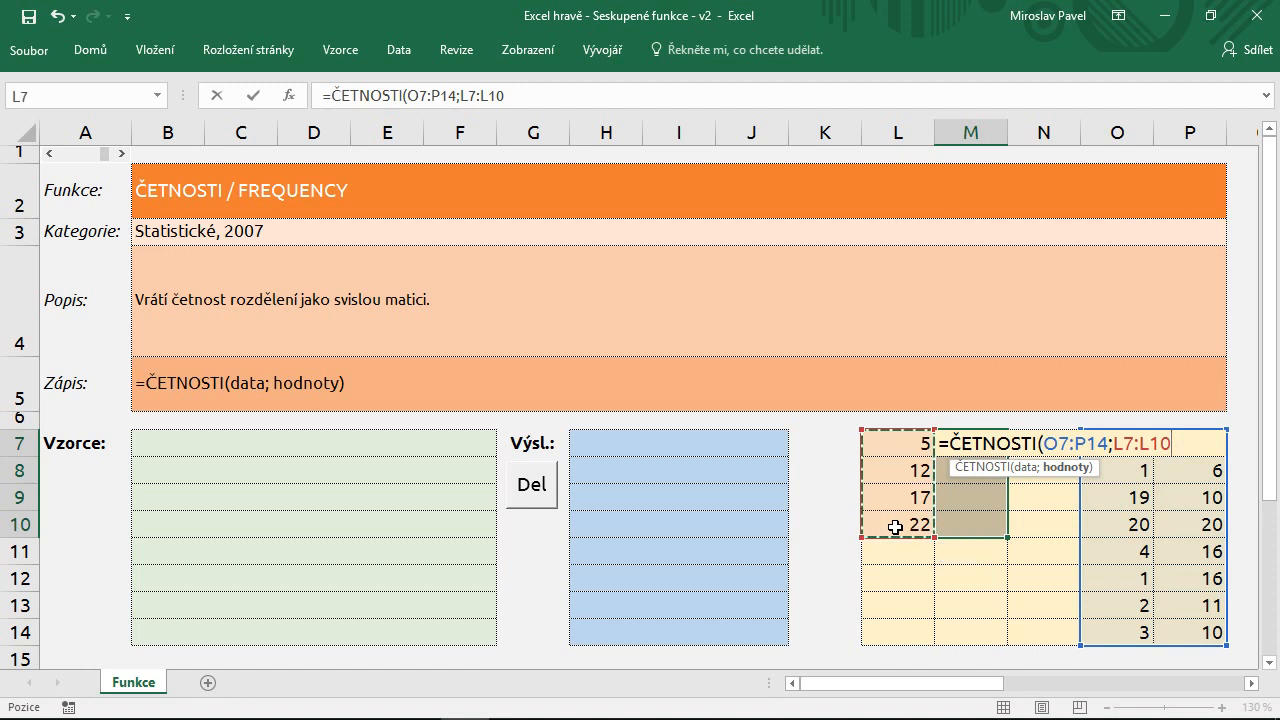
text())
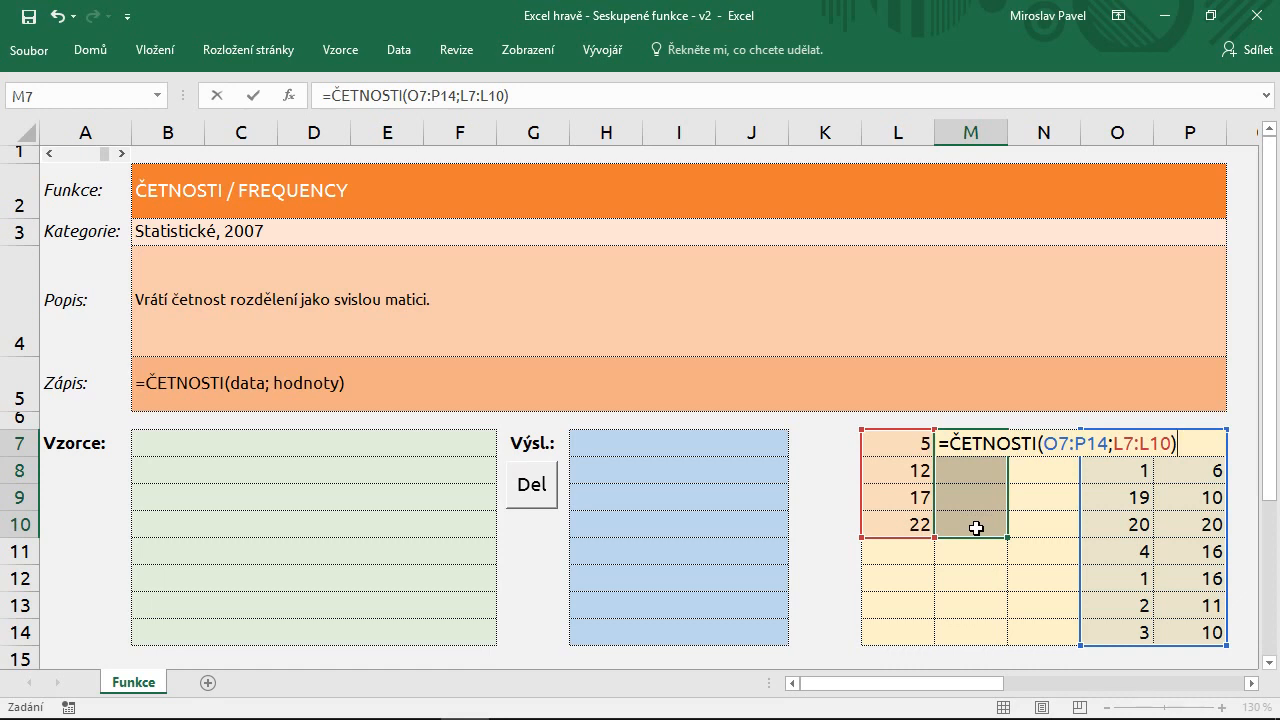
key(ctrl+shift+Return)
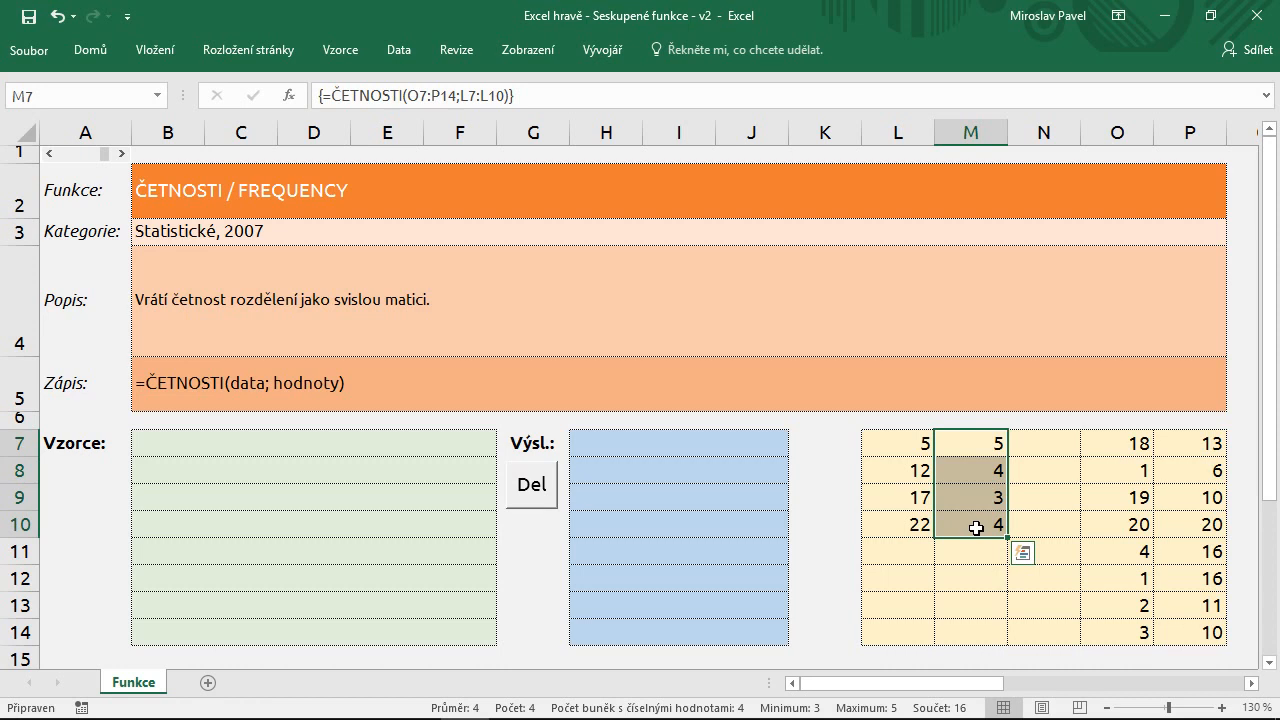
Step: Inspect the array formula in each of the result cells M7:M10
click(976, 527)
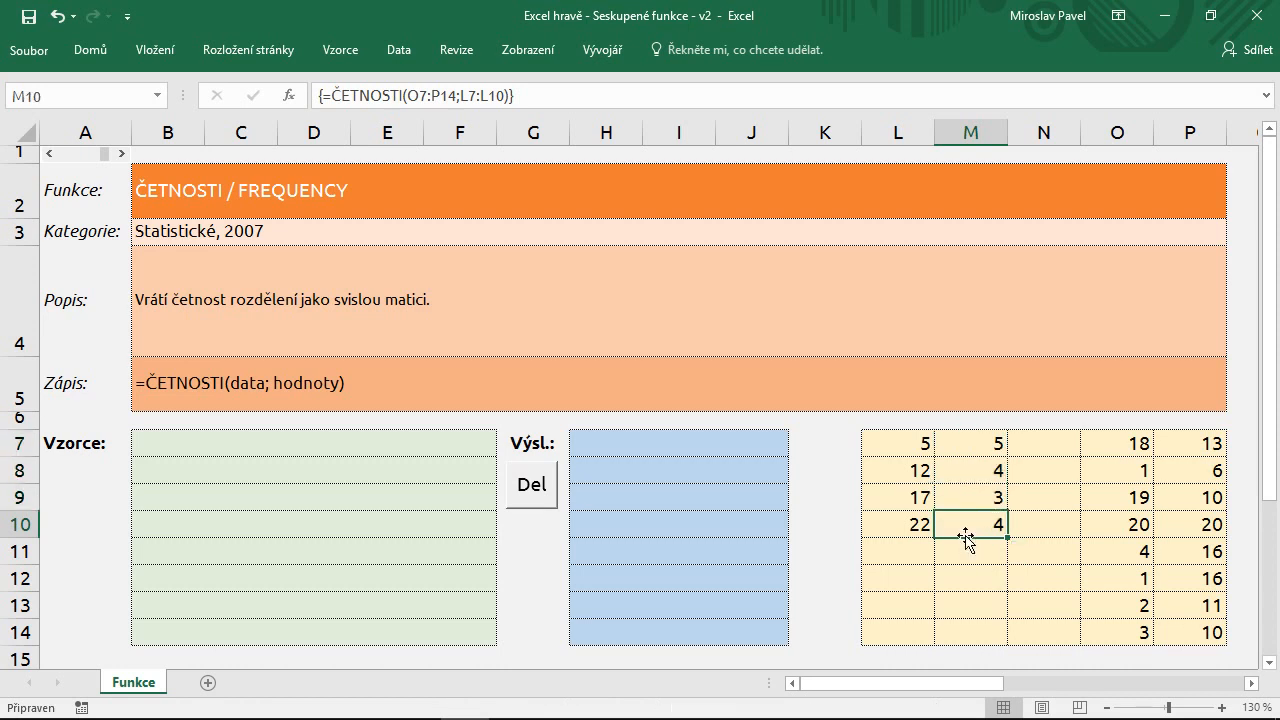
click(960, 497)
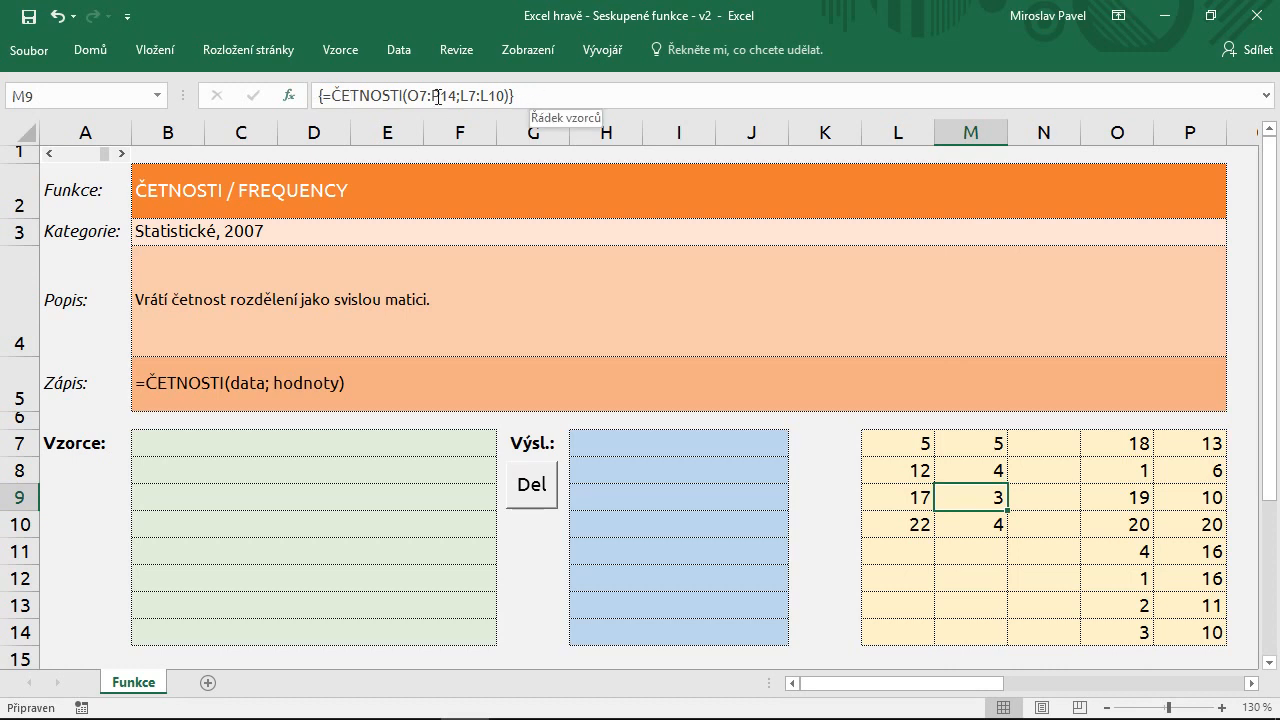
click(974, 521)
click(974, 497)
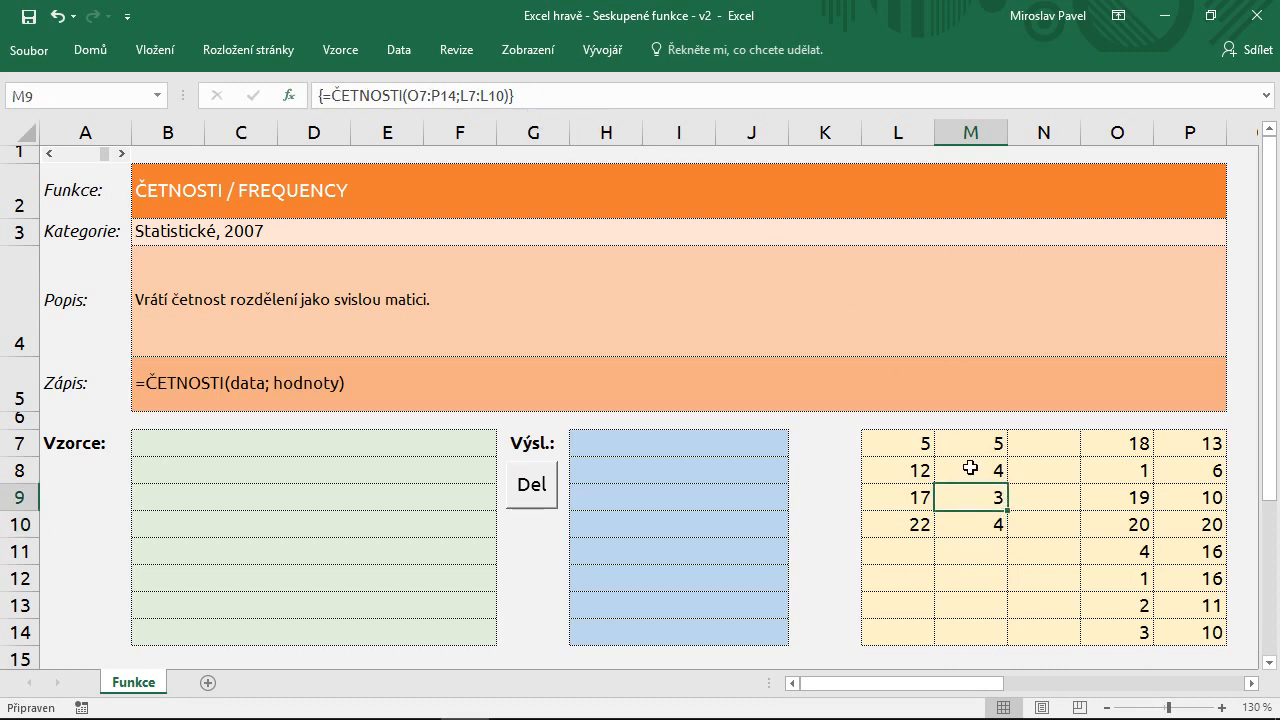
click(970, 468)
click(966, 443)
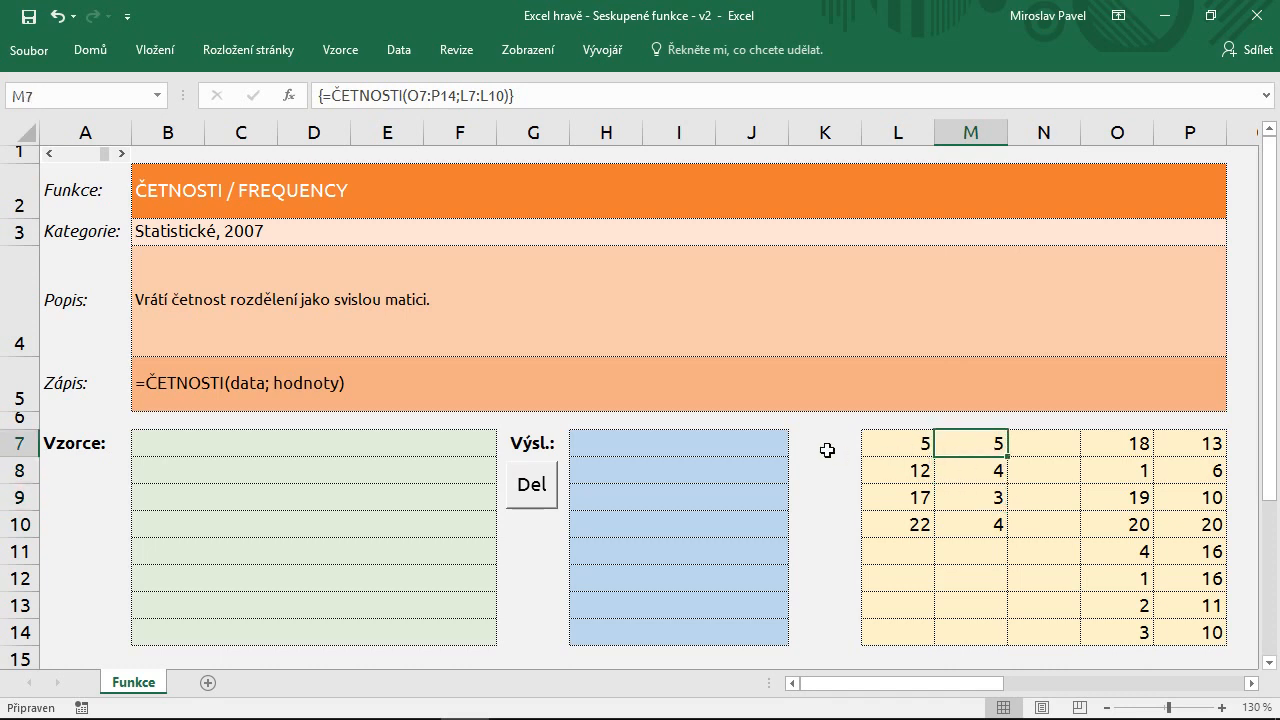
Step: Check the first interval by selecting the data values up to 5, in O8 and O11:O14
click(1117, 471)
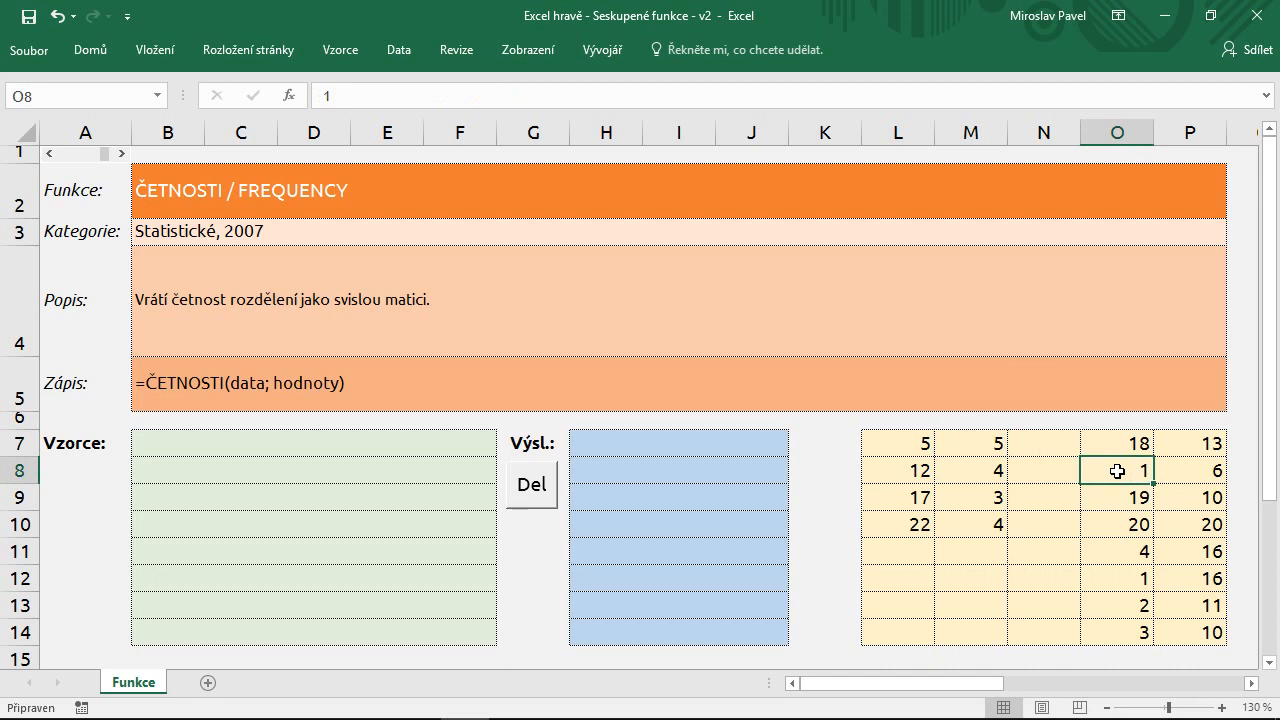
ctrl+click(1124, 553)
ctrl+click(1121, 580)
ctrl+click(1119, 607)
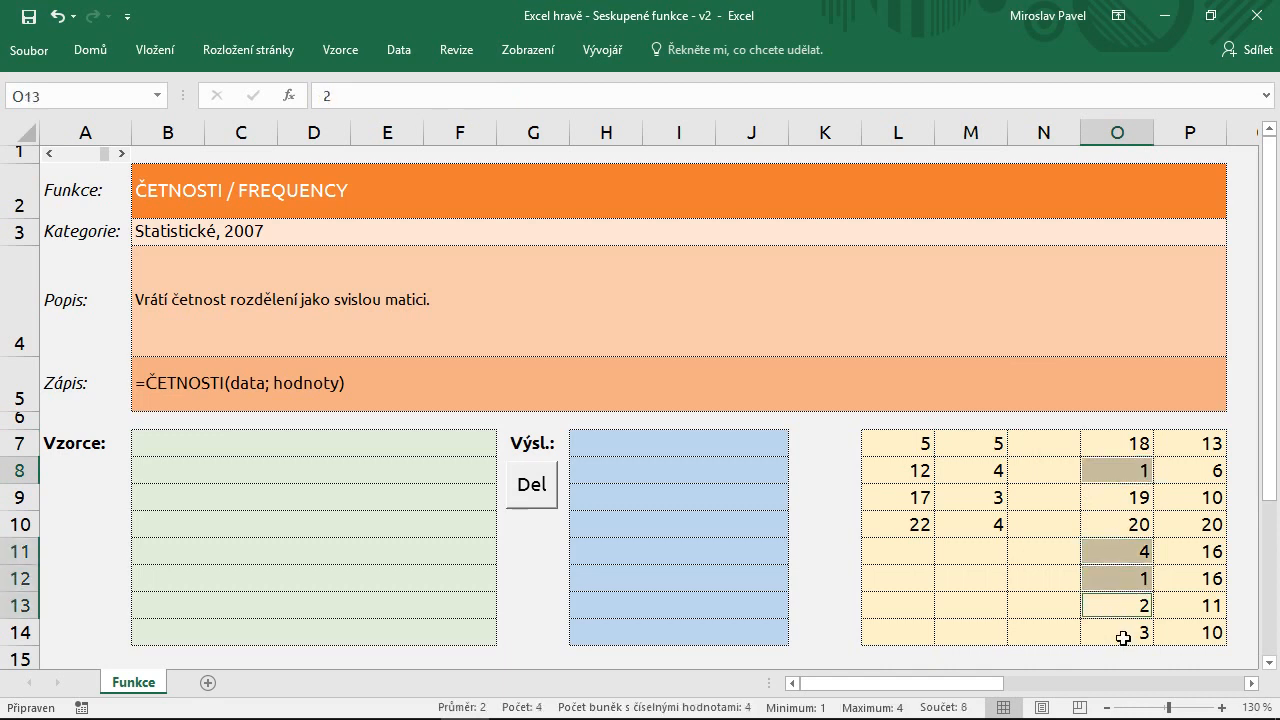
ctrl+click(1123, 638)
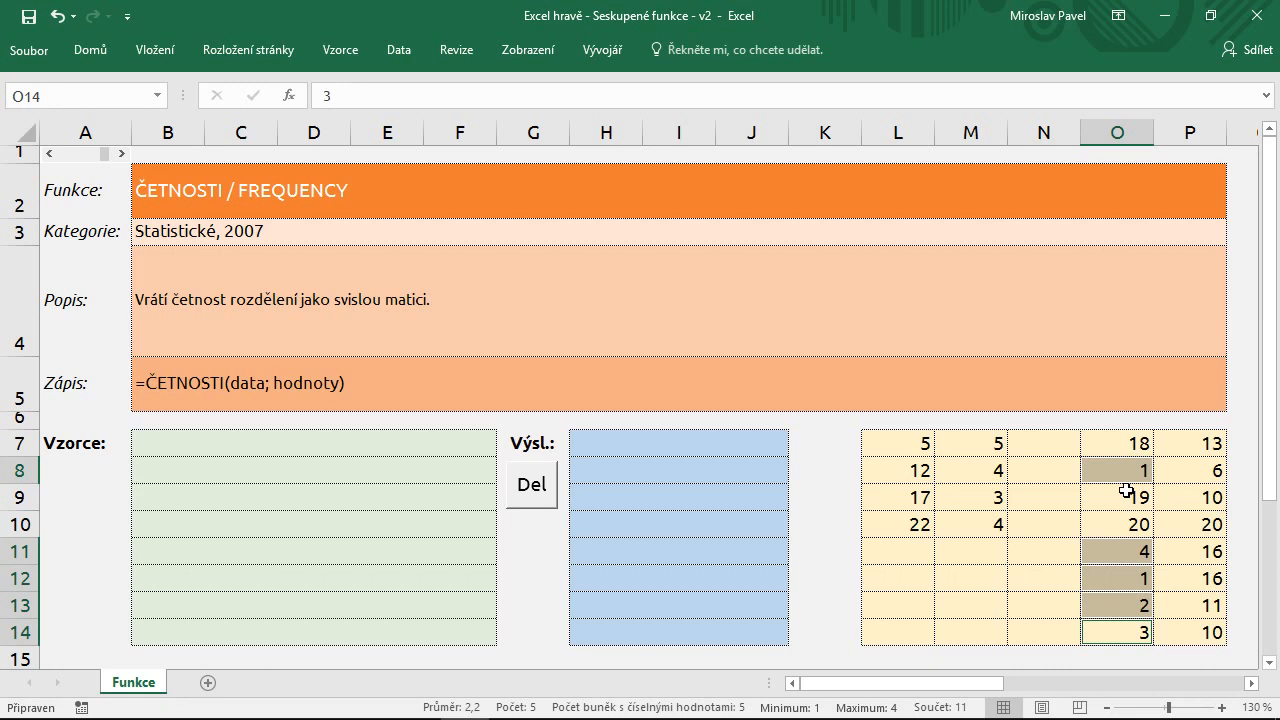
Step: Check the second interval by selecting the data values above 5 and up to 12, in P8:P9 and P13:P14
click(1186, 471)
ctrl+click(1194, 496)
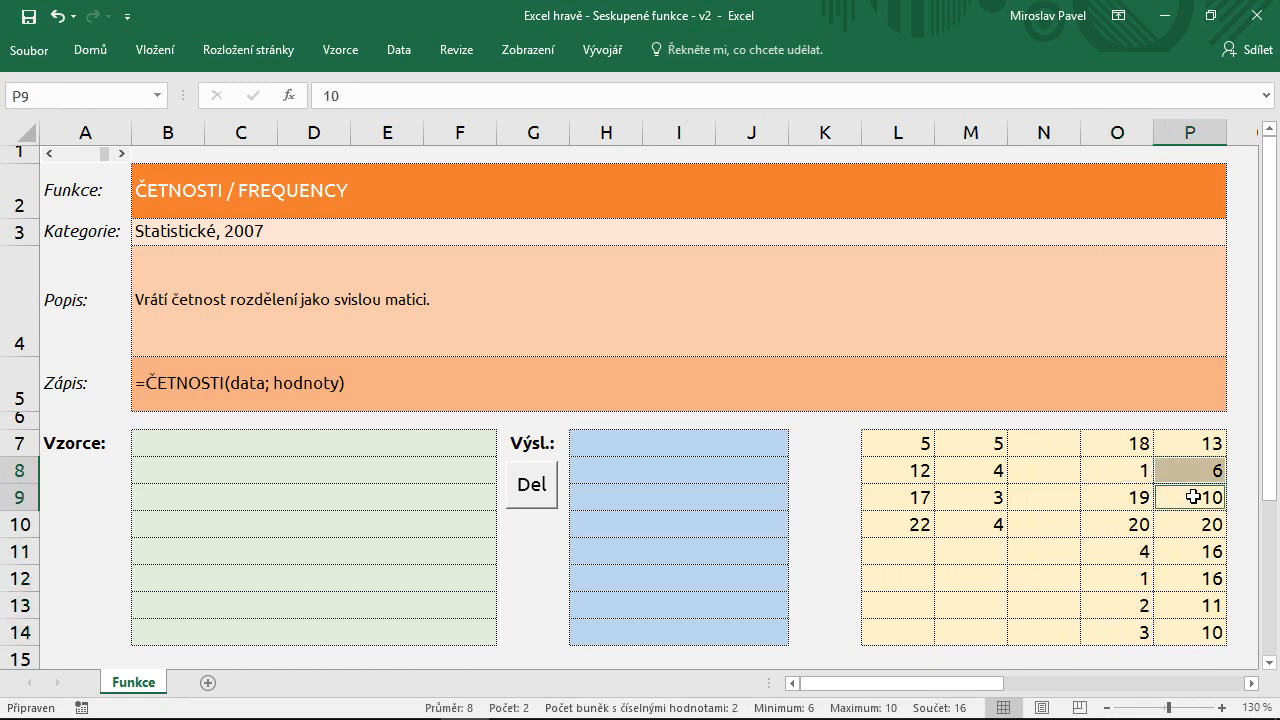
ctrl+click(1186, 603)
ctrl+click(1192, 634)
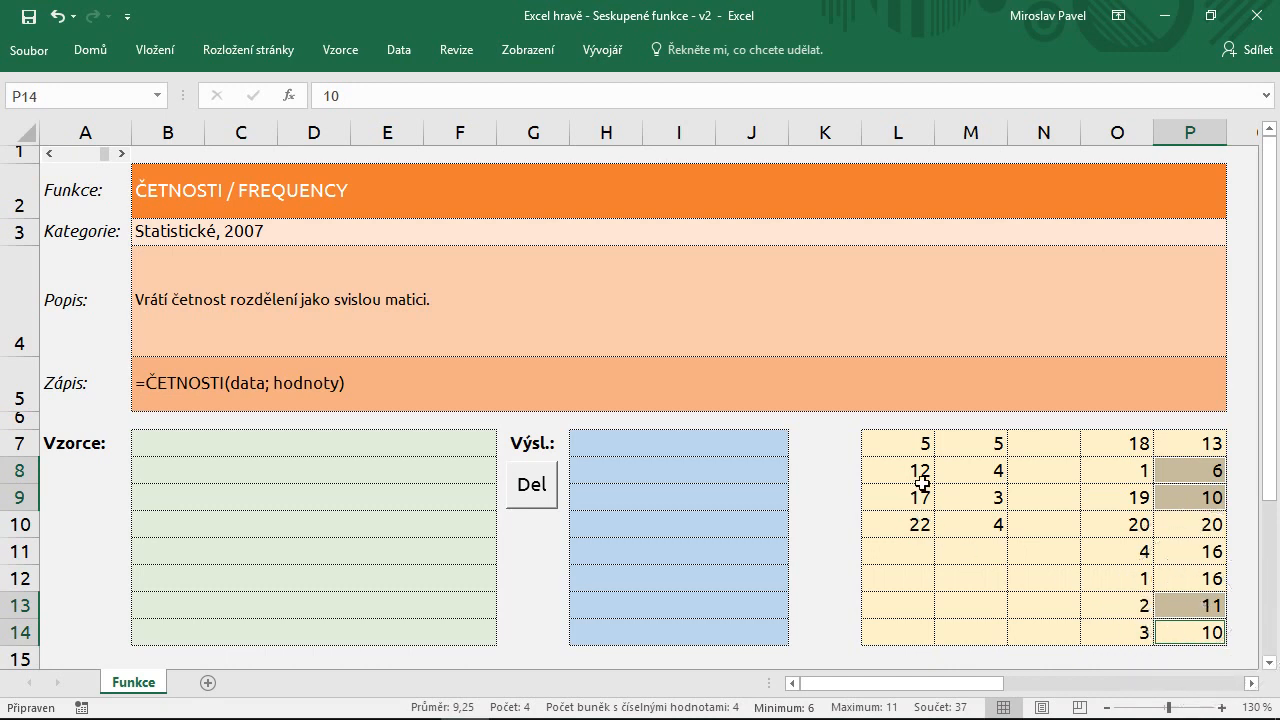
Step: Check the third interval by selecting the data values above 12 and up to 17, in P7 and P11:P12
click(1180, 441)
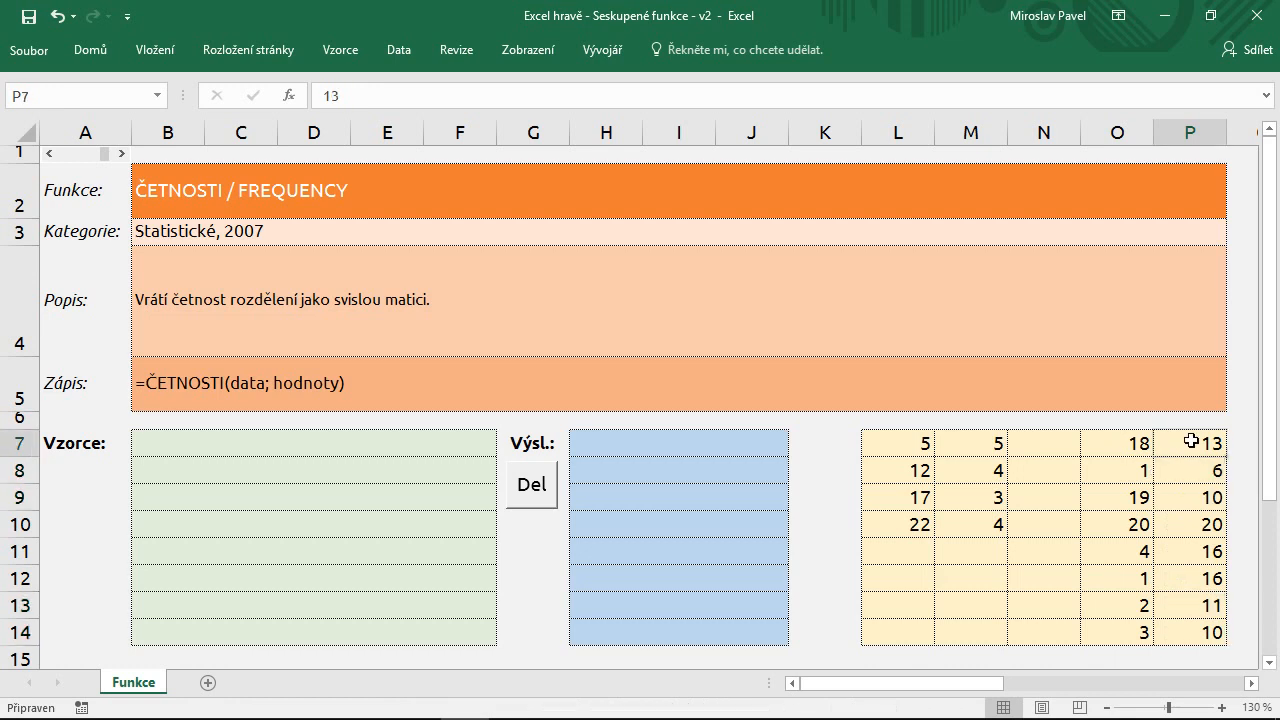
ctrl+click(1198, 553)
ctrl+click(1203, 582)
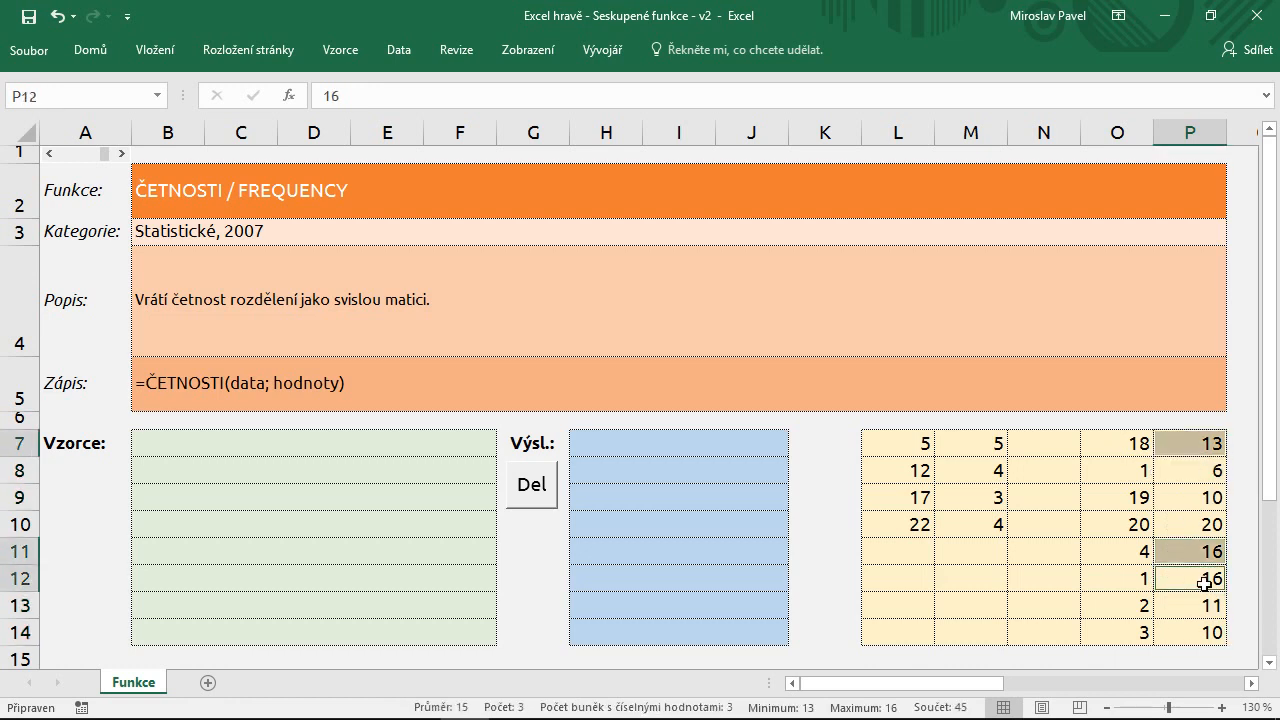
Step: Check the fourth interval by selecting the data values above 17 and up to 22, in O7, O9:O10 and P10
click(1130, 500)
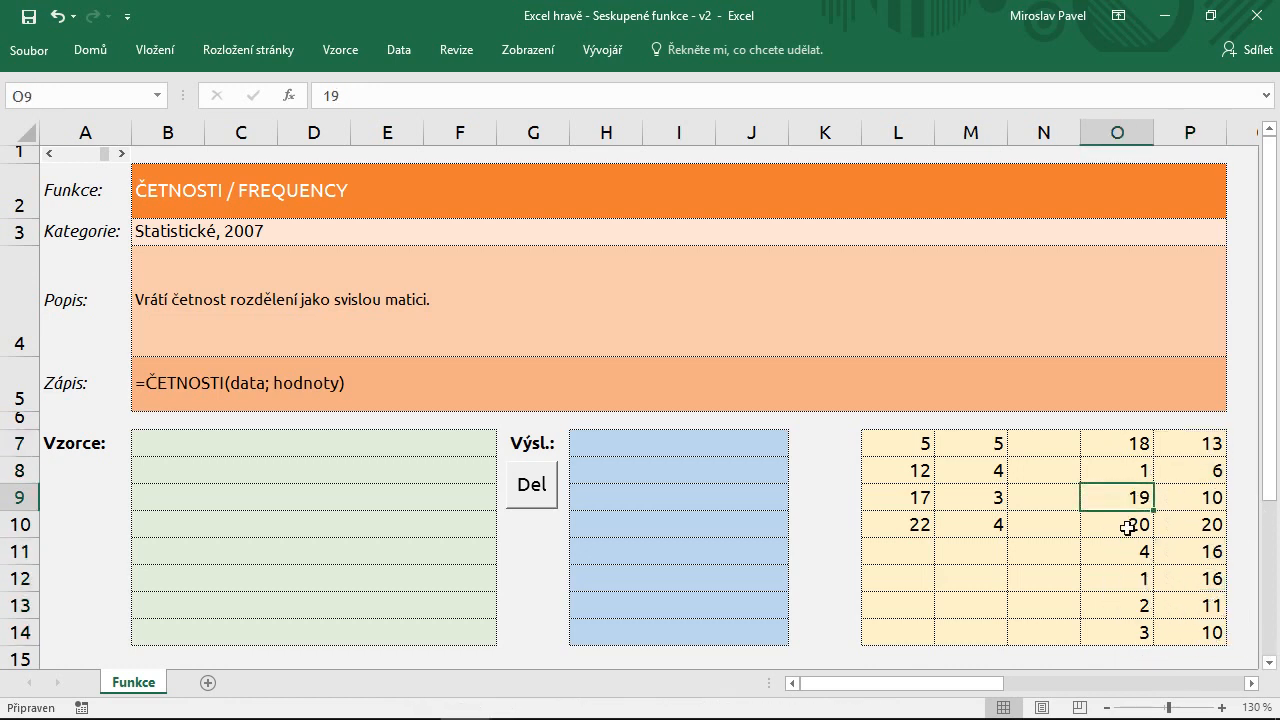
ctrl+click(1124, 524)
ctrl+click(1182, 527)
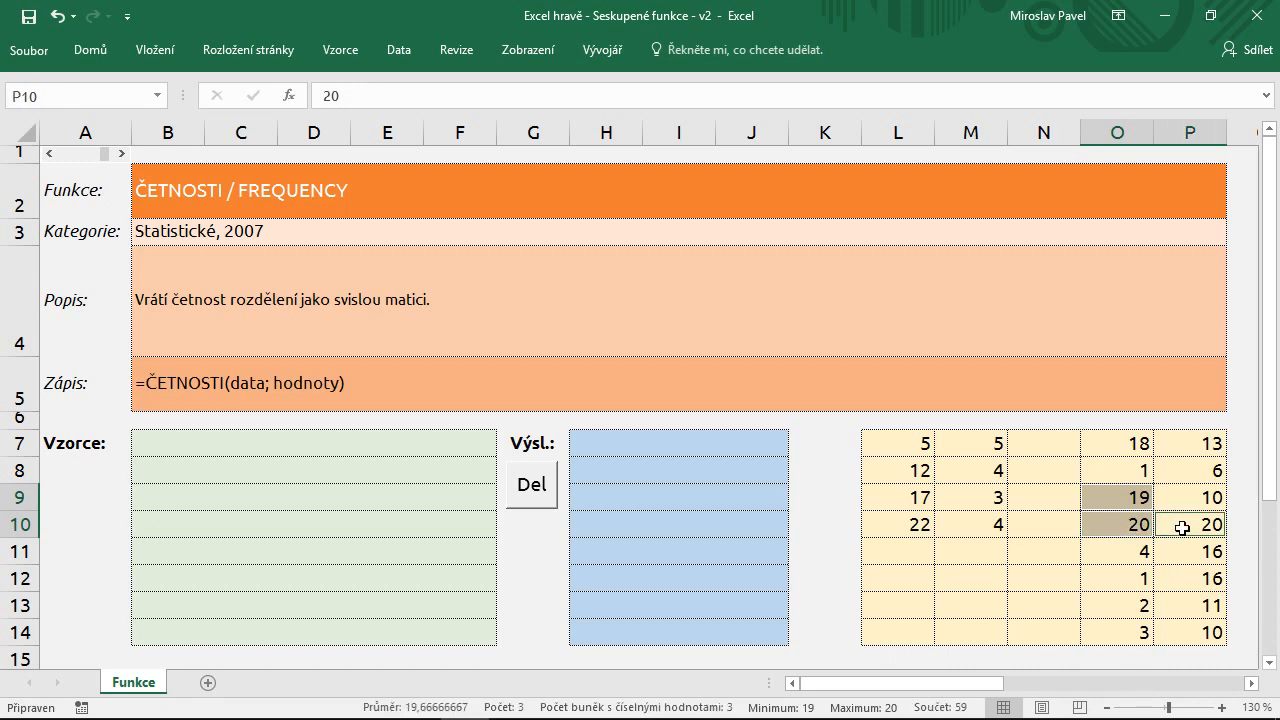
ctrl+click(1122, 443)
click(1118, 519)
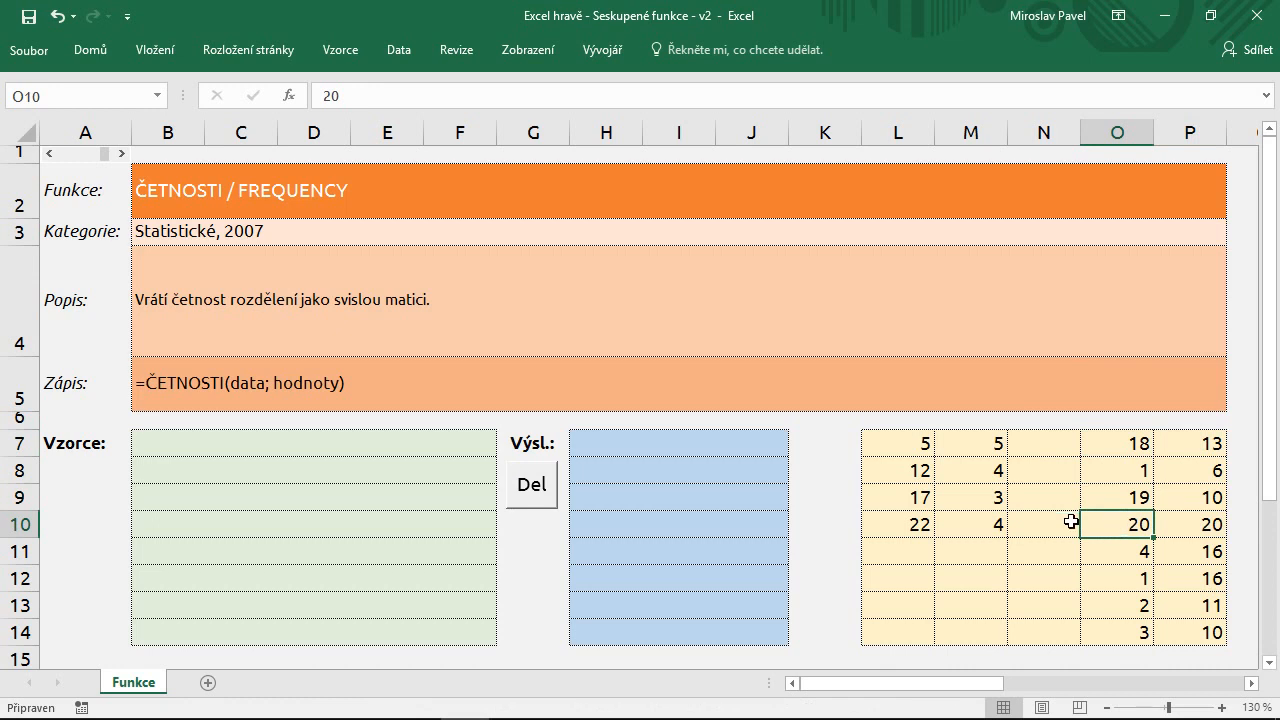
Step: Clear the array results in M7:M10 and replace the interval limits with the series 1 to 8 in L7:L14
click(893, 440)
text(1)
key(Return)
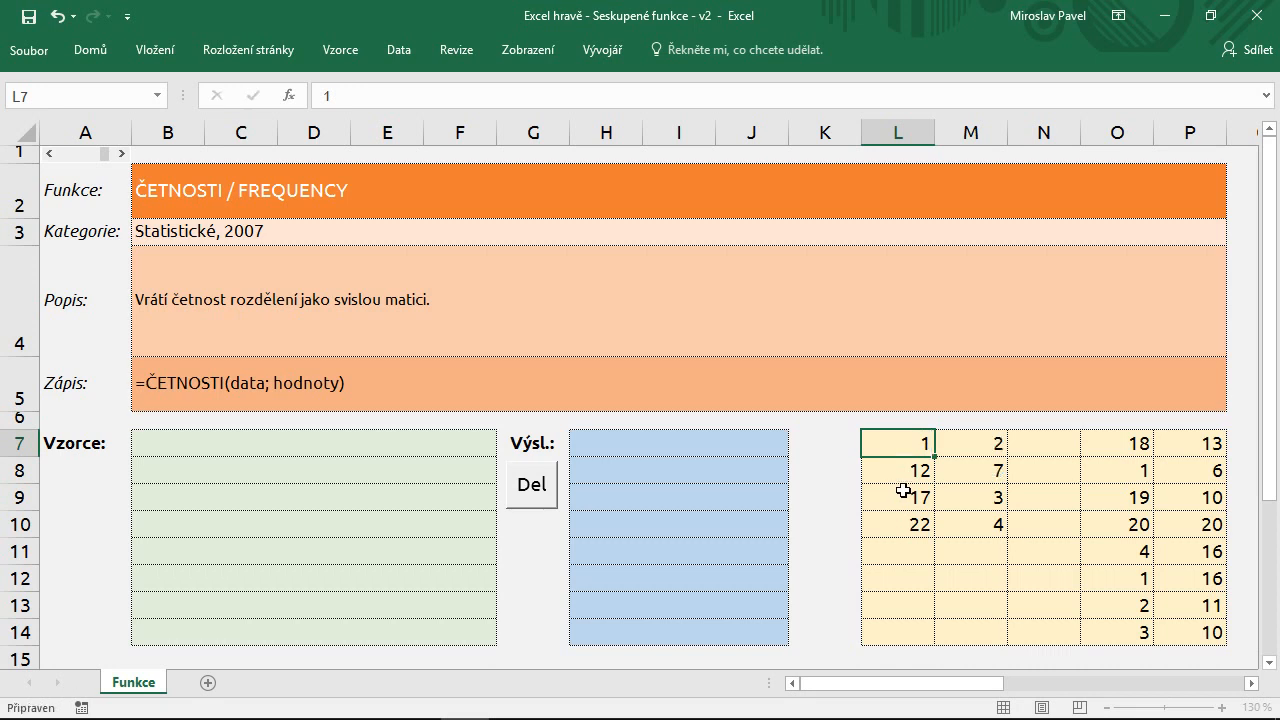
drag(956, 442, 969, 544)
key(Delete)
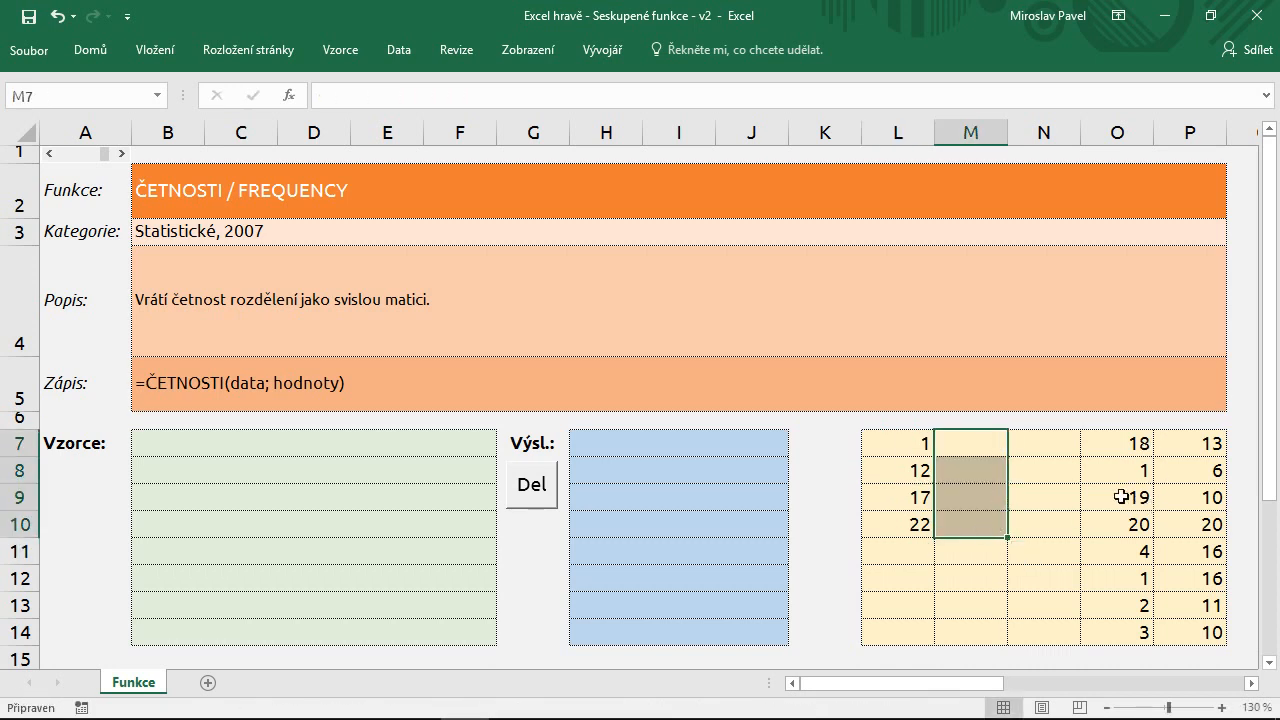
click(903, 442)
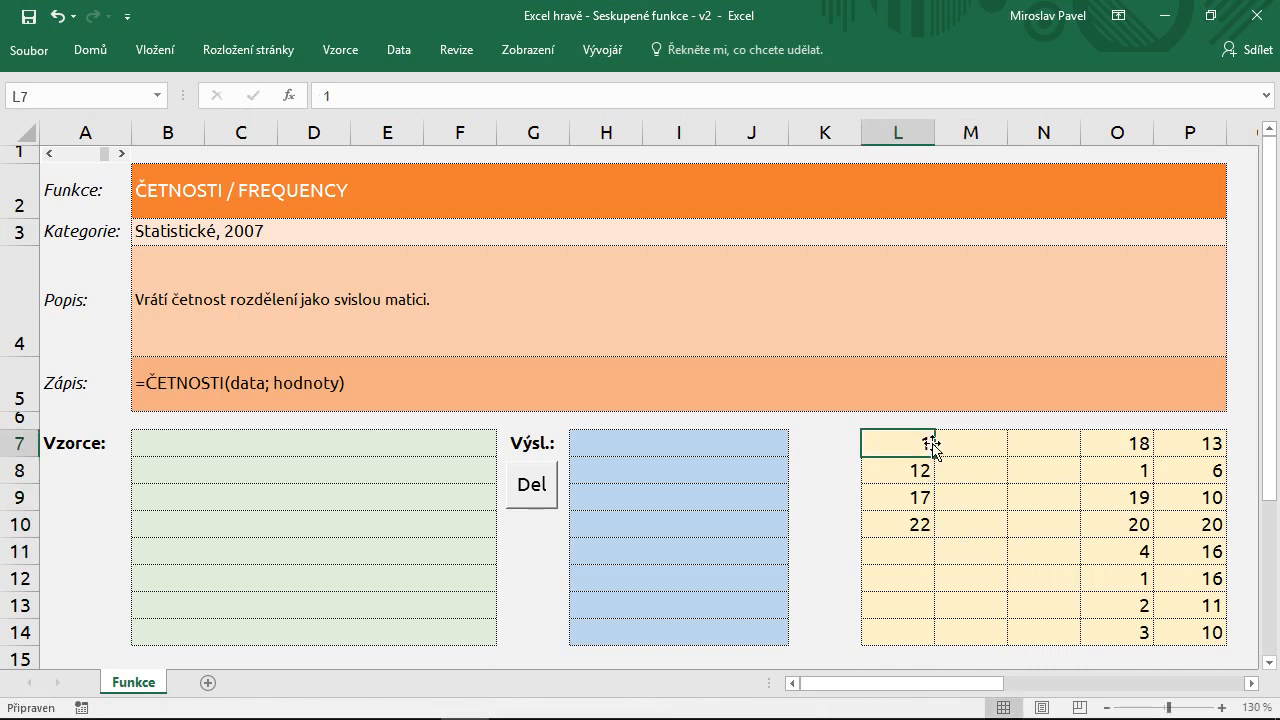
drag(935, 457, 930, 642)
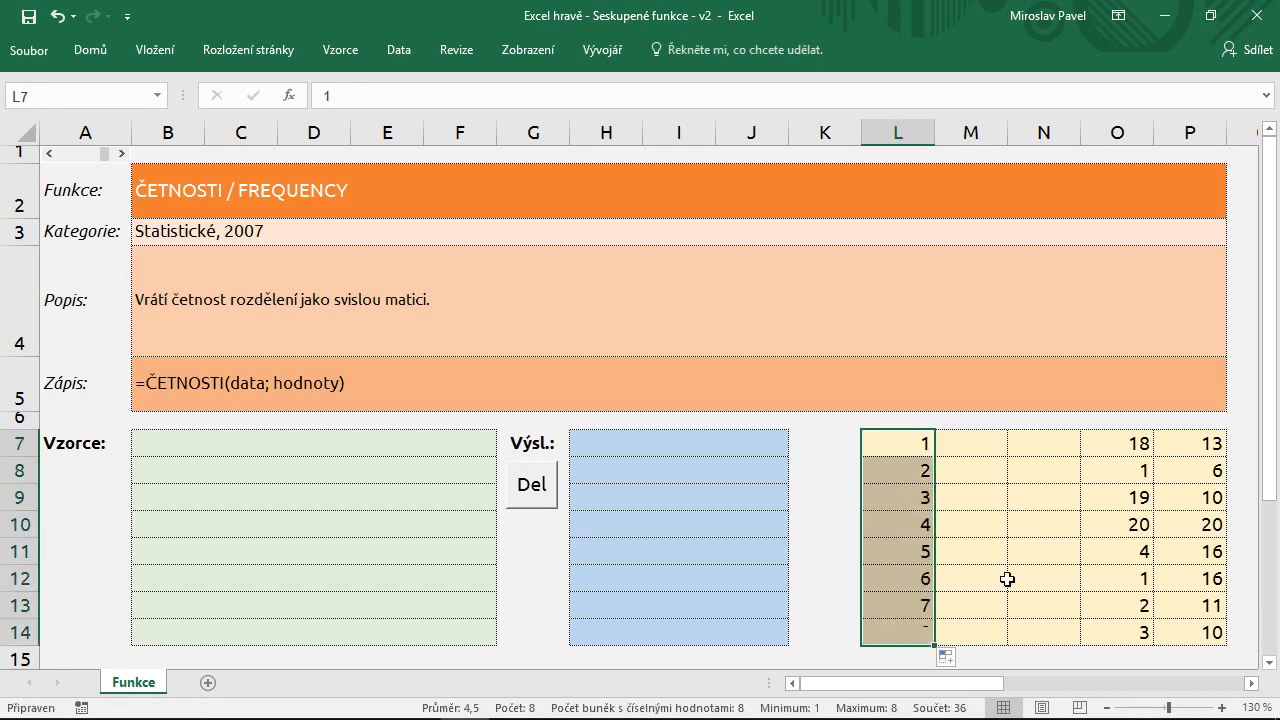
Step: Enter =ČETNOSTI(O7:P14;L7:L14) as an array formula across M7:M14
click(973, 449)
drag(973, 449, 976, 624)
text(=č)
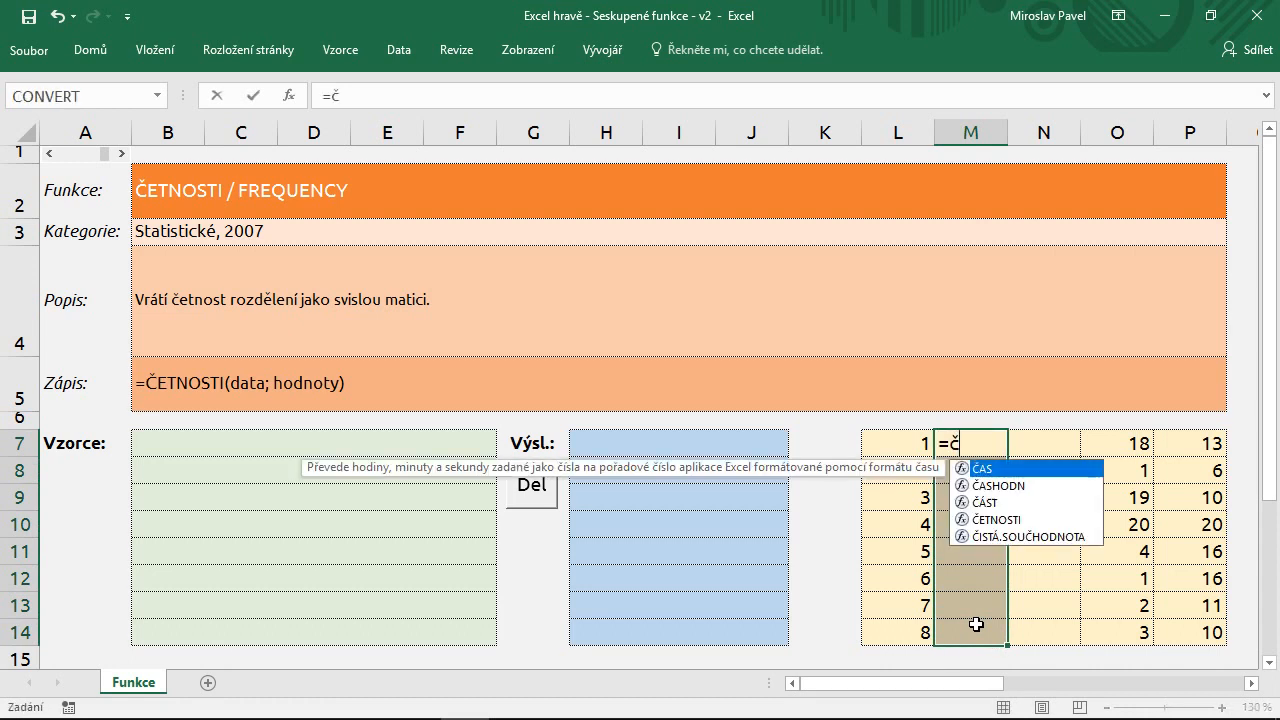
text(etno)
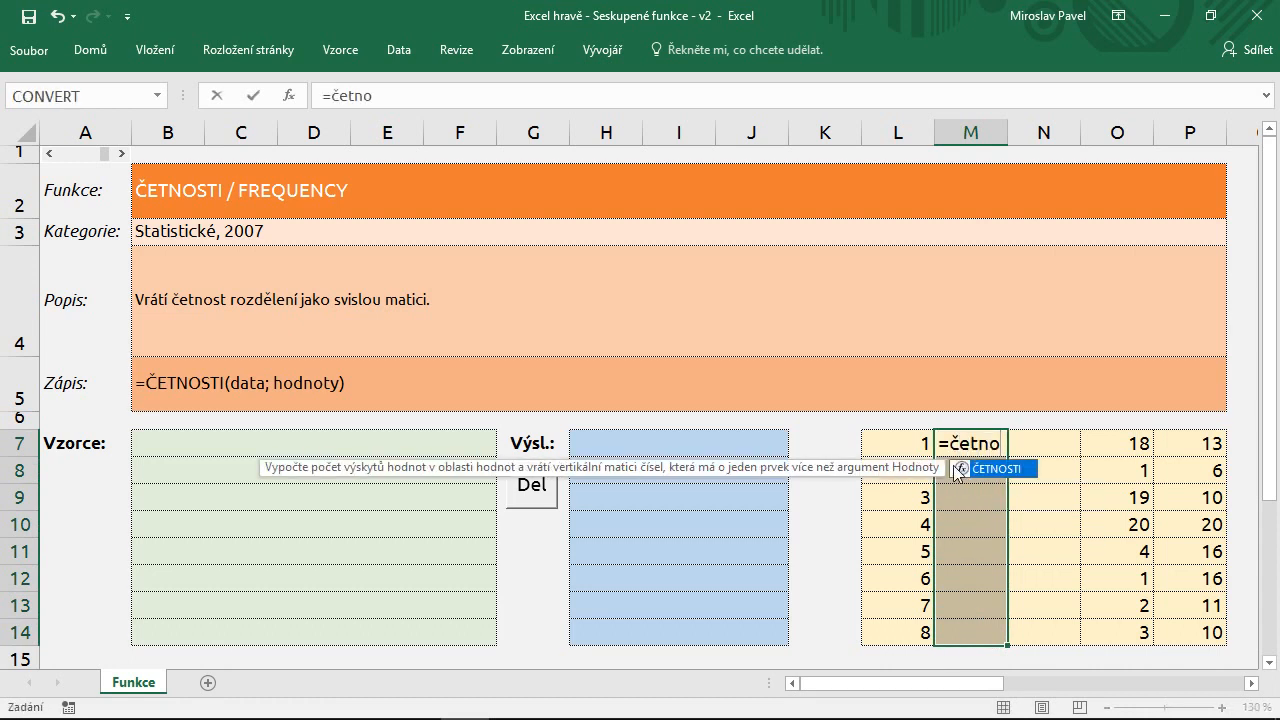
double_click(1024, 476)
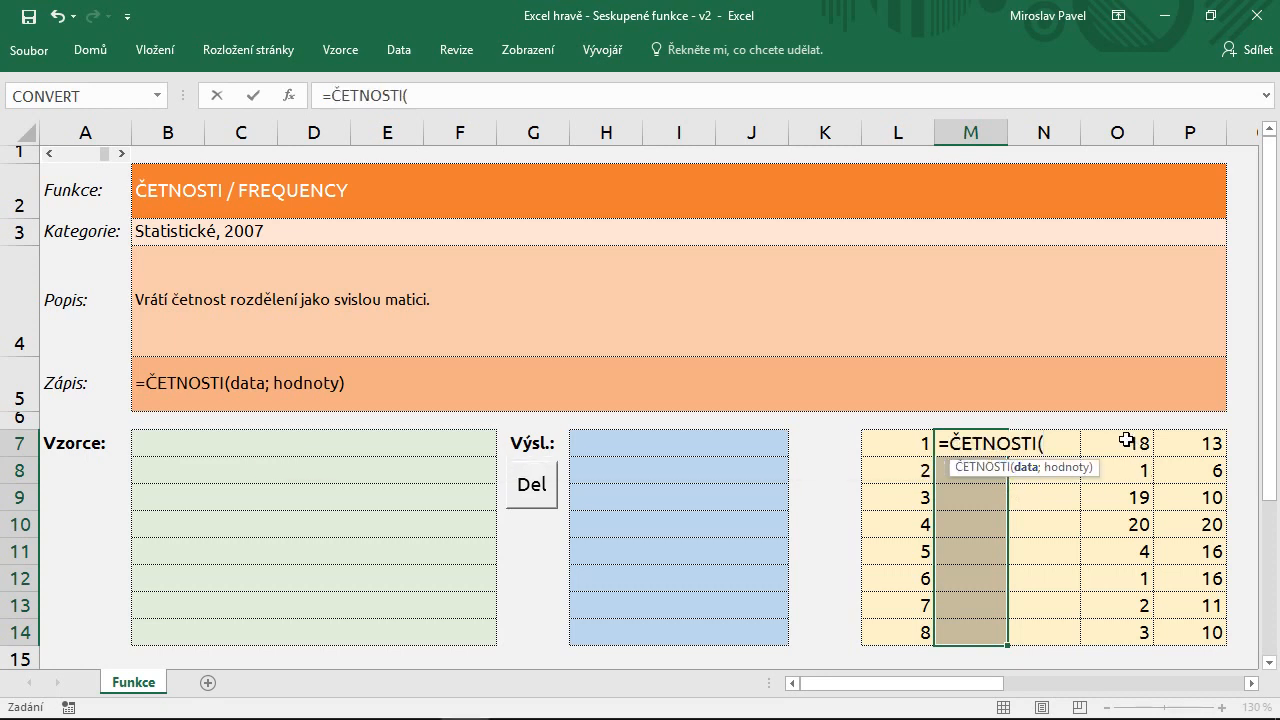
drag(1127, 440, 1205, 644)
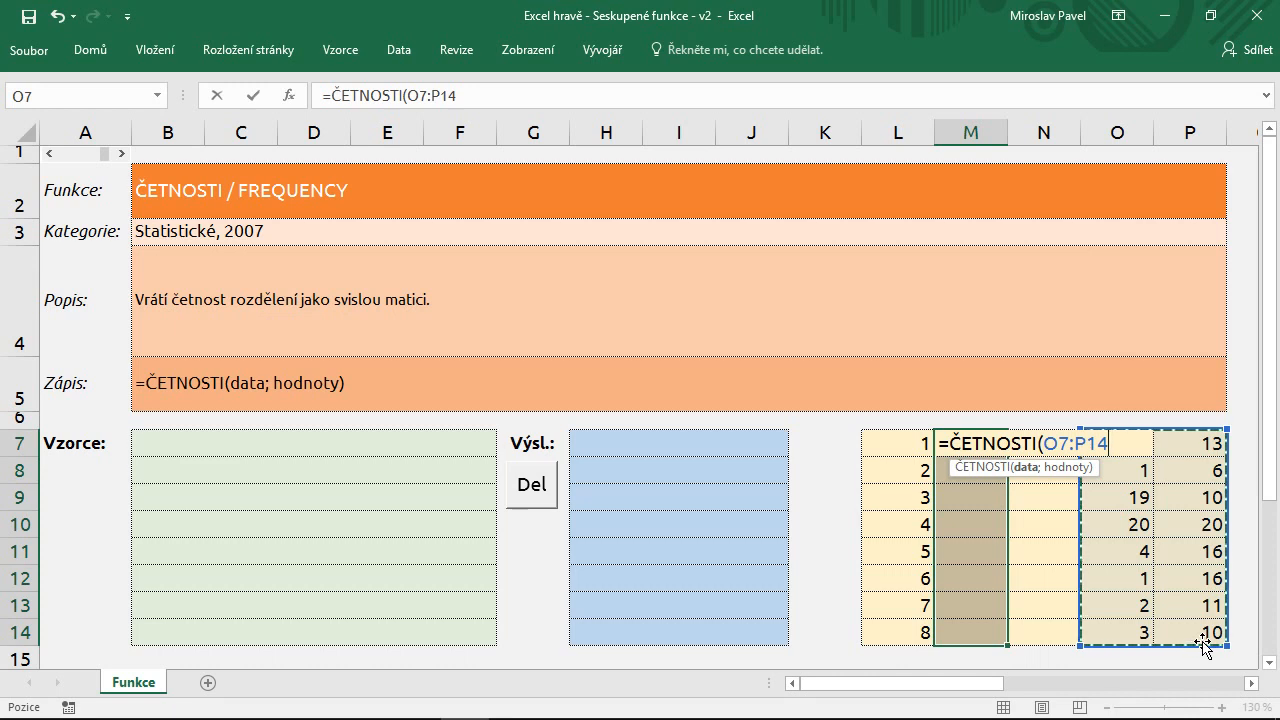
text(;)
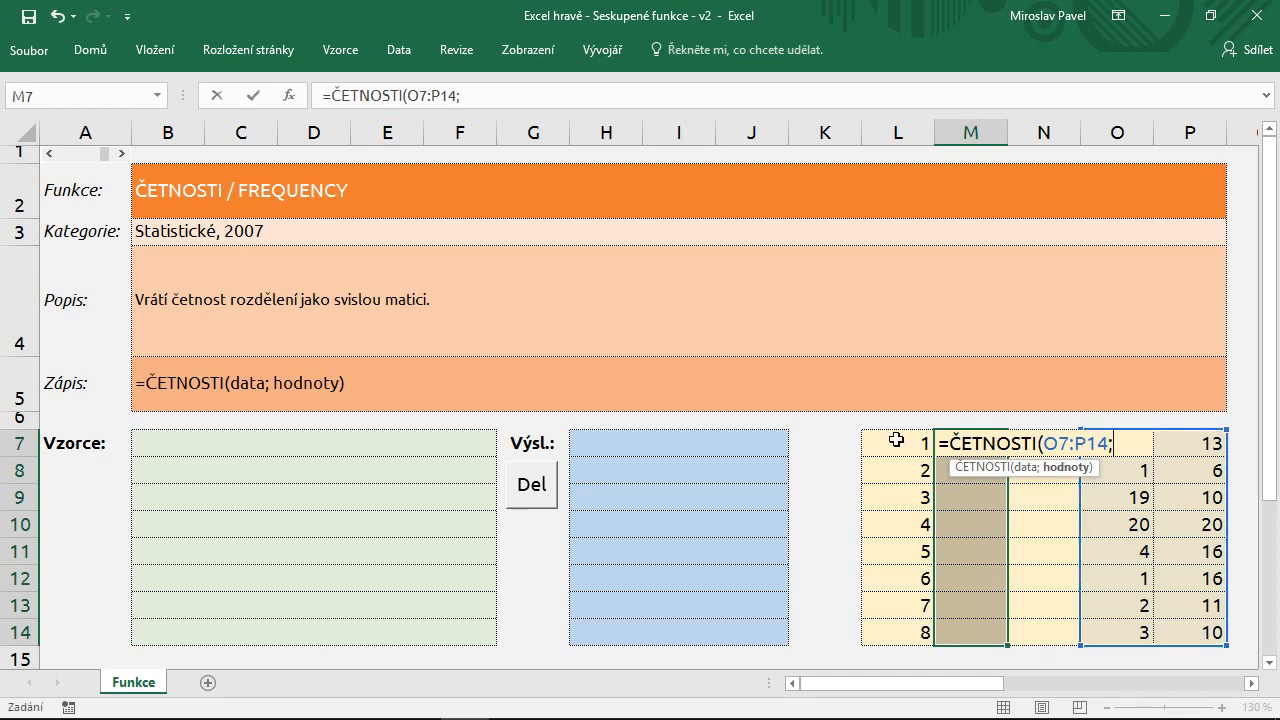
drag(896, 440, 905, 633)
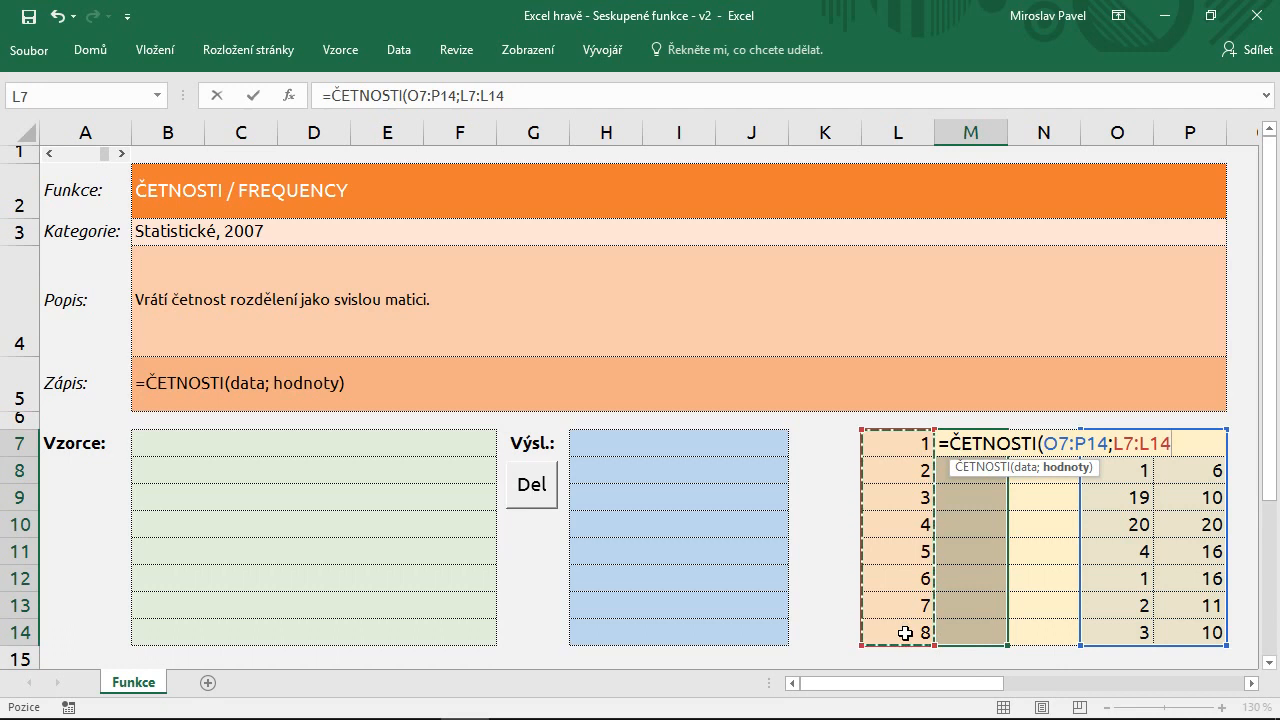
text())
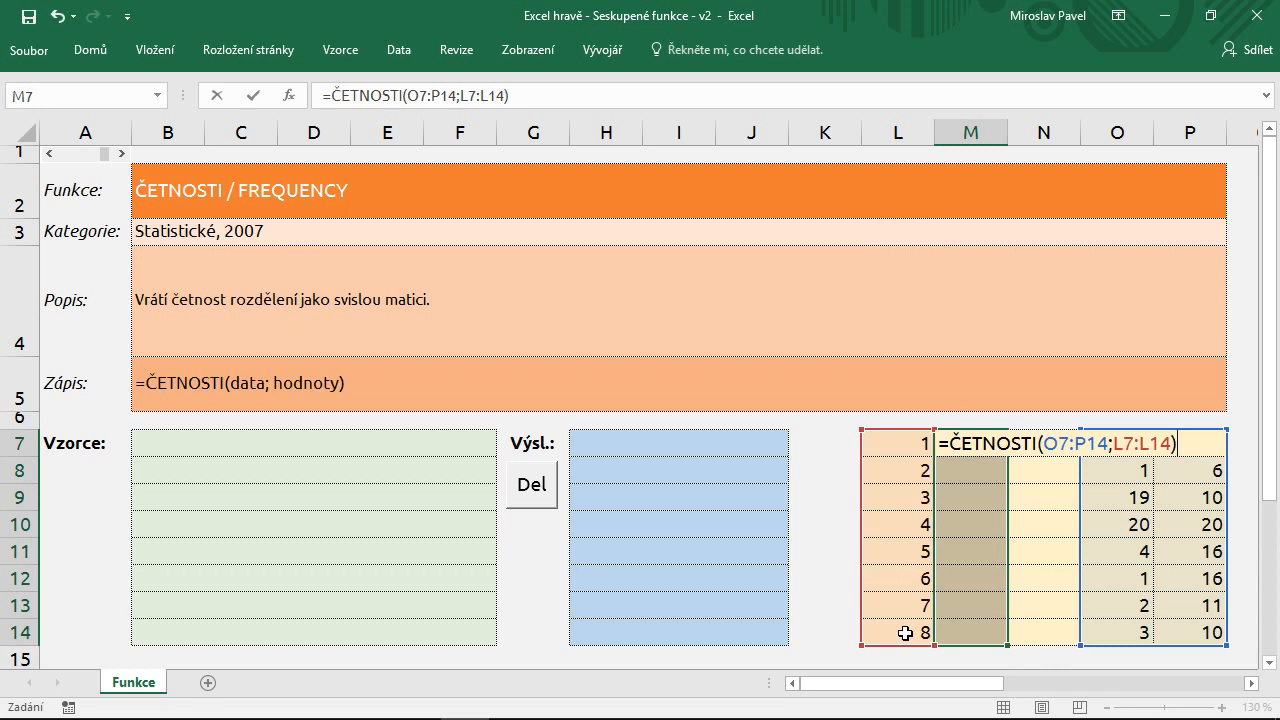
key(ctrl+shift+Return)
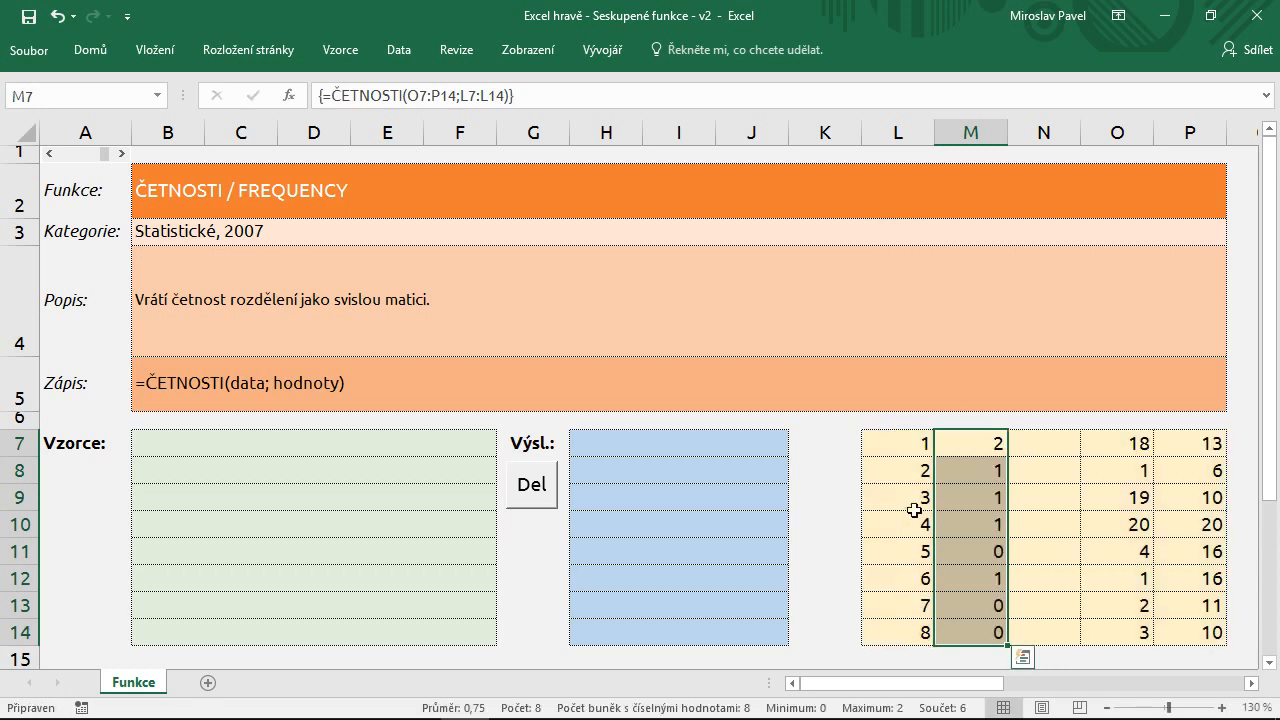
Step: Examine the frequency results in M7:M13 one by one against the limits in column L
click(914, 451)
click(986, 441)
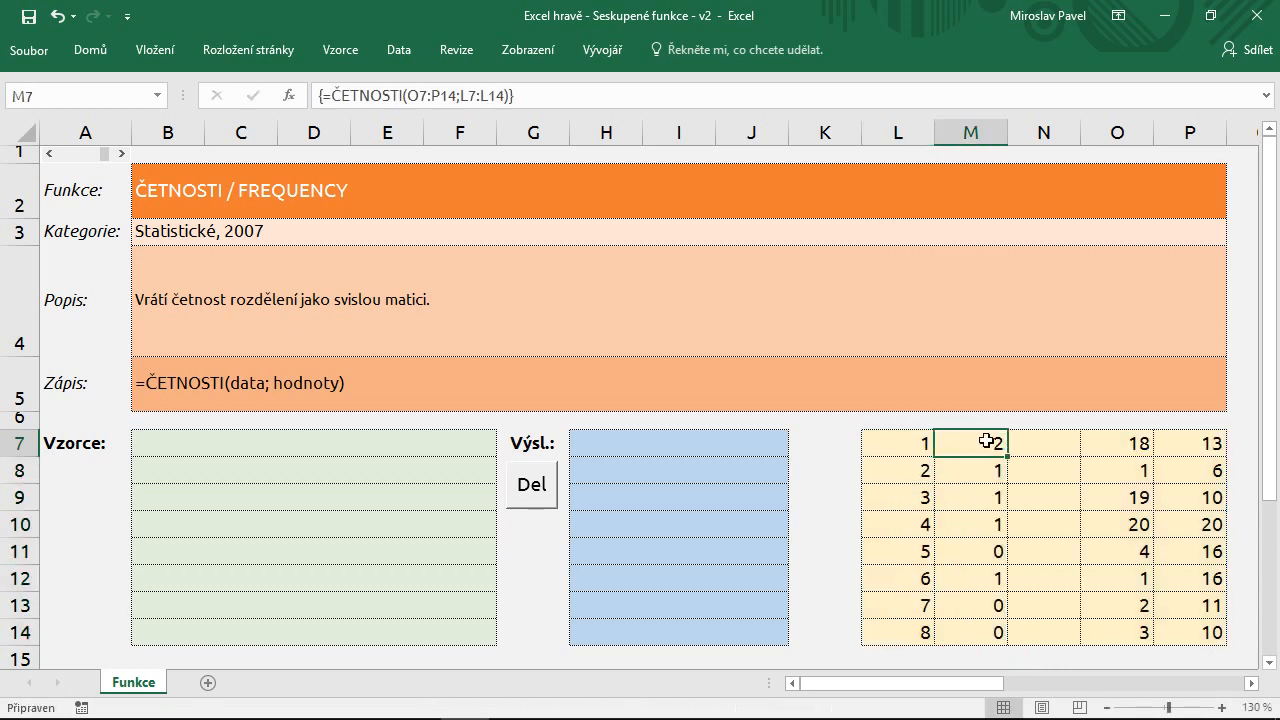
click(978, 468)
click(968, 500)
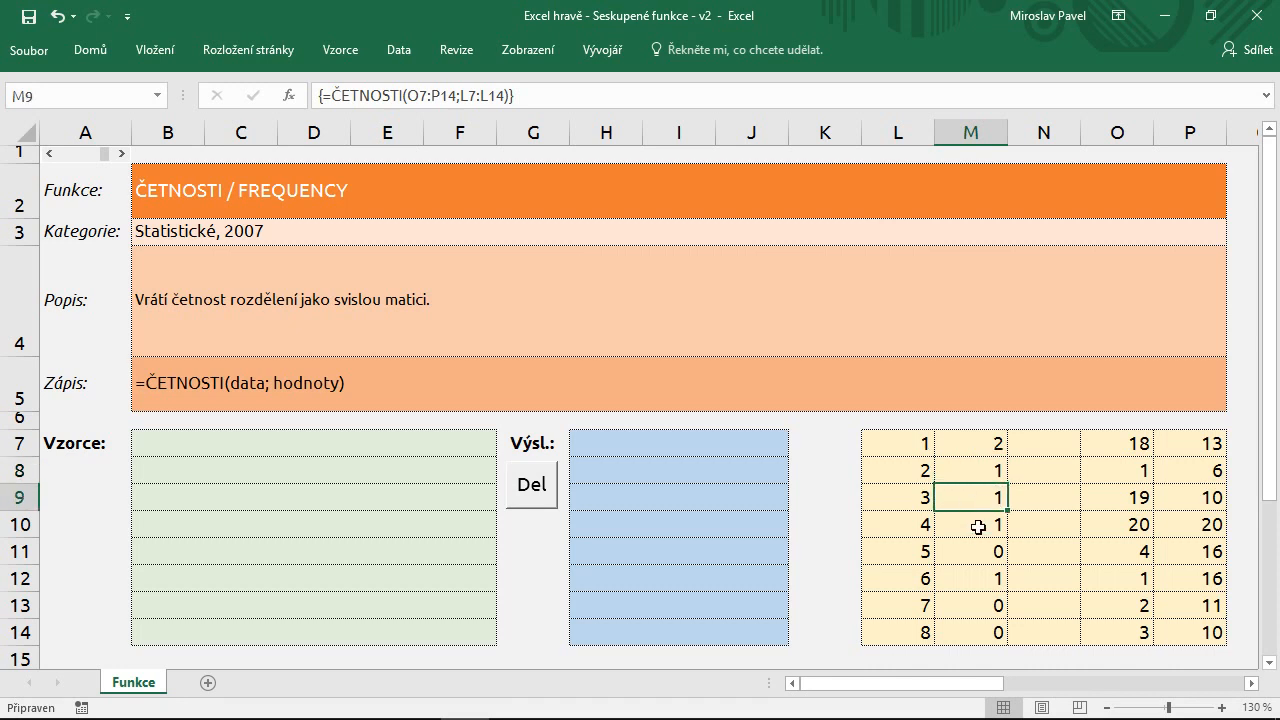
click(978, 525)
click(979, 552)
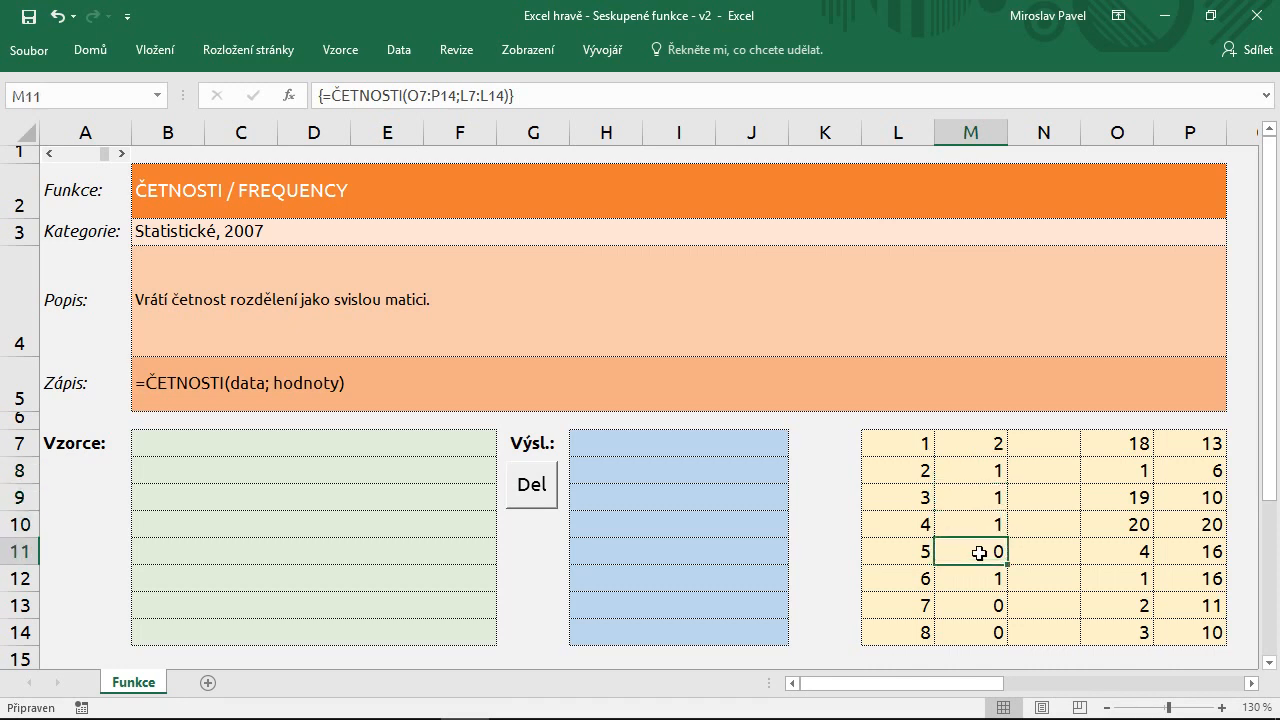
click(972, 580)
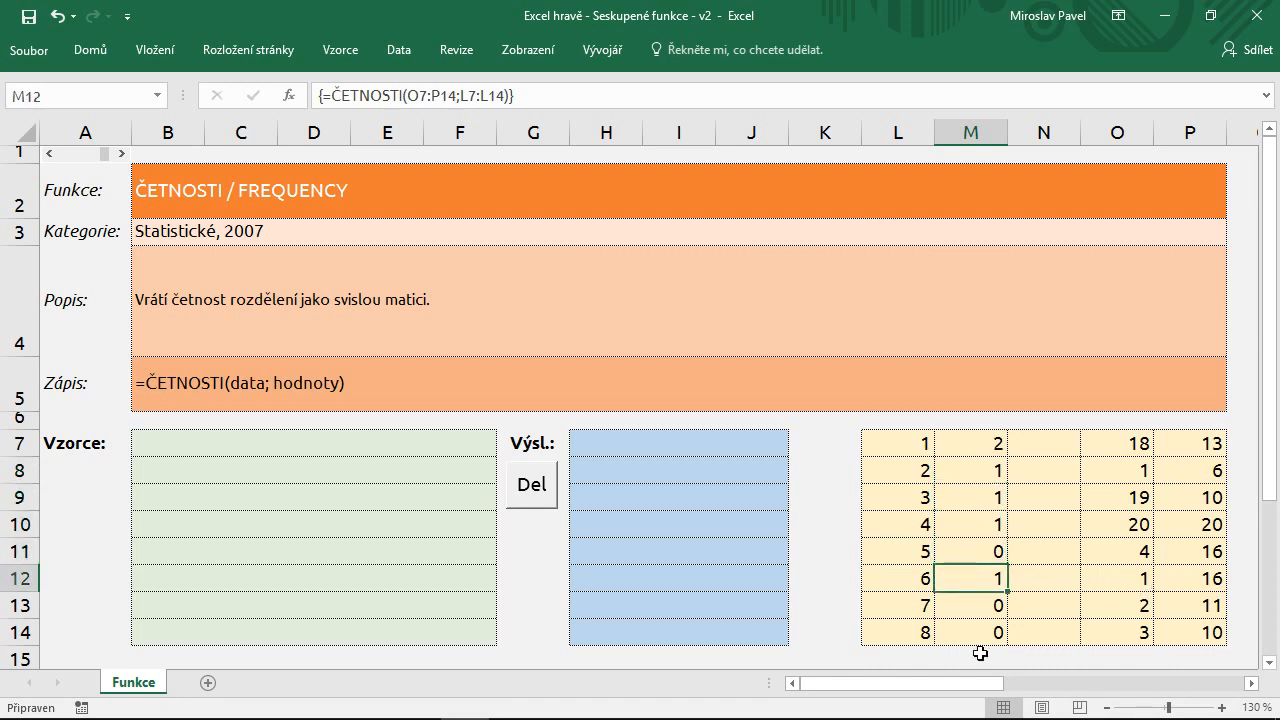
click(979, 606)
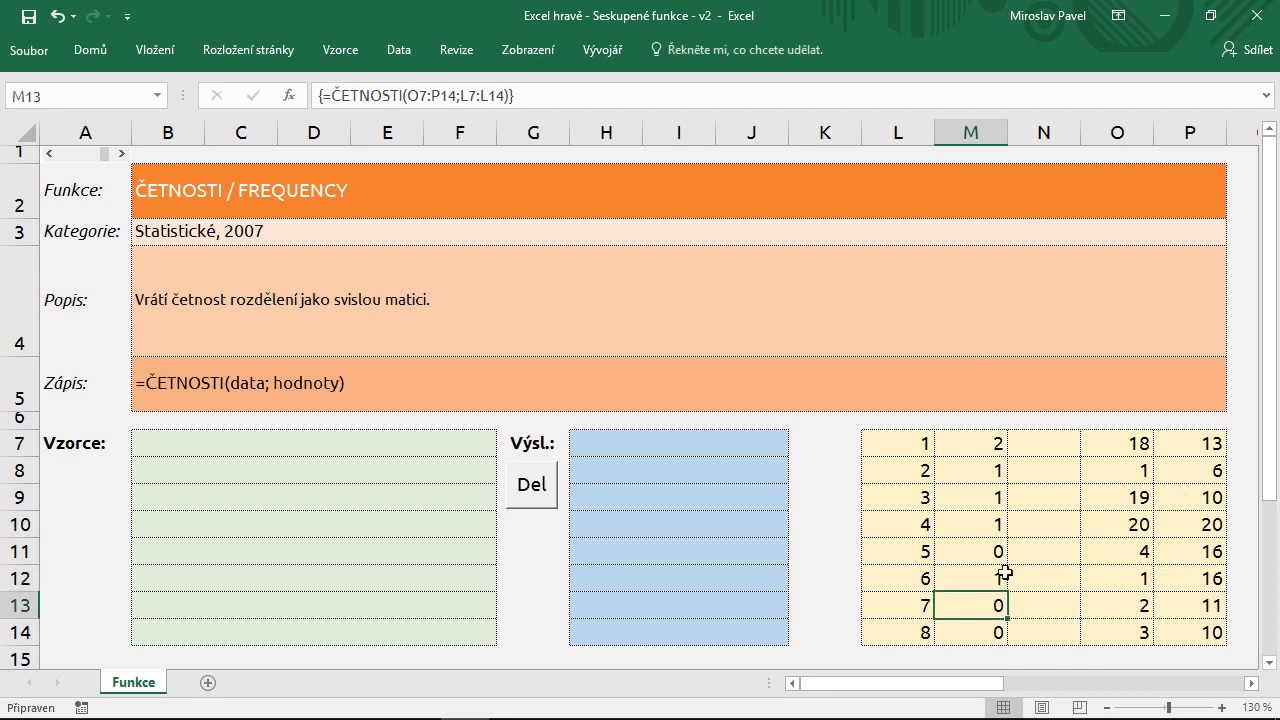